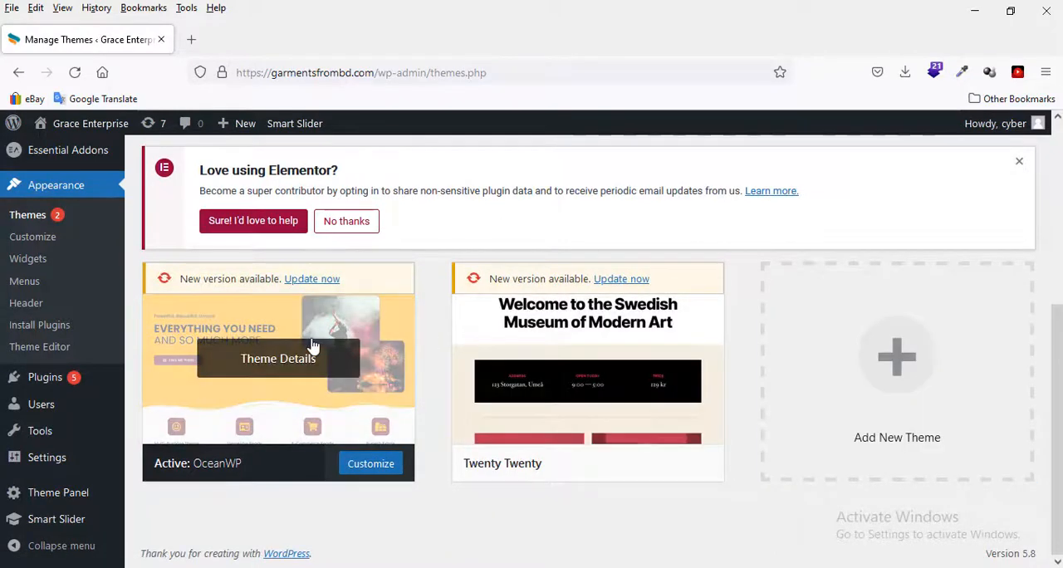
Step: Open the OceanWP theme's details and review its name, description and tags
{"action": "left_click", "coordinate": [313, 346]}
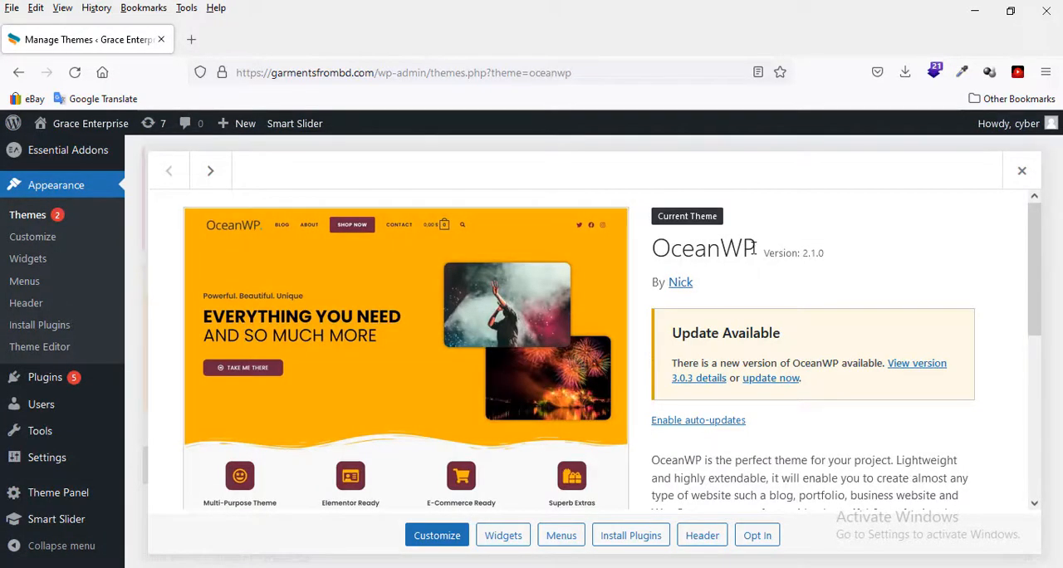
{"action": "left_click_drag", "start_coordinate": [755, 249], "coordinate": [656, 243]}
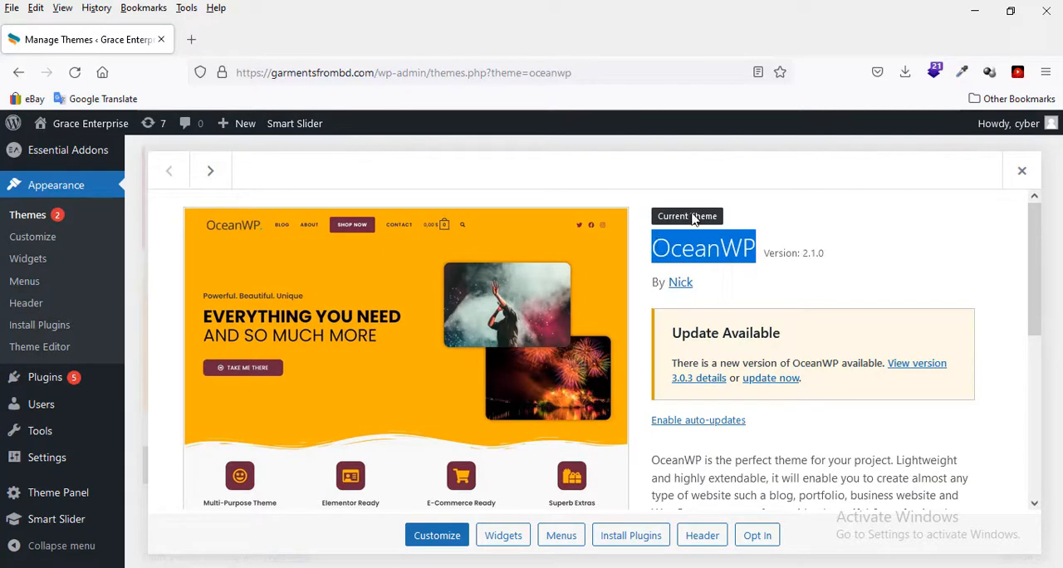
{"action": "scroll", "coordinate": [702, 291], "scroll_direction": "down", "scroll_amount": 2}
{"action": "scroll", "coordinate": [701, 291], "scroll_direction": "down", "scroll_amount": 2}
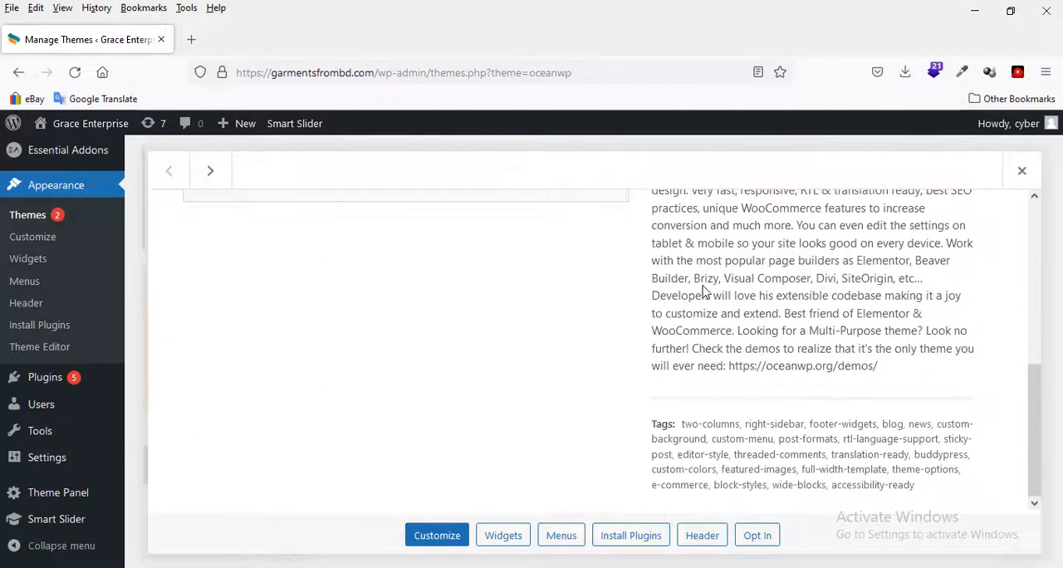
{"action": "scroll", "coordinate": [704, 288], "scroll_direction": "up", "scroll_amount": 4}
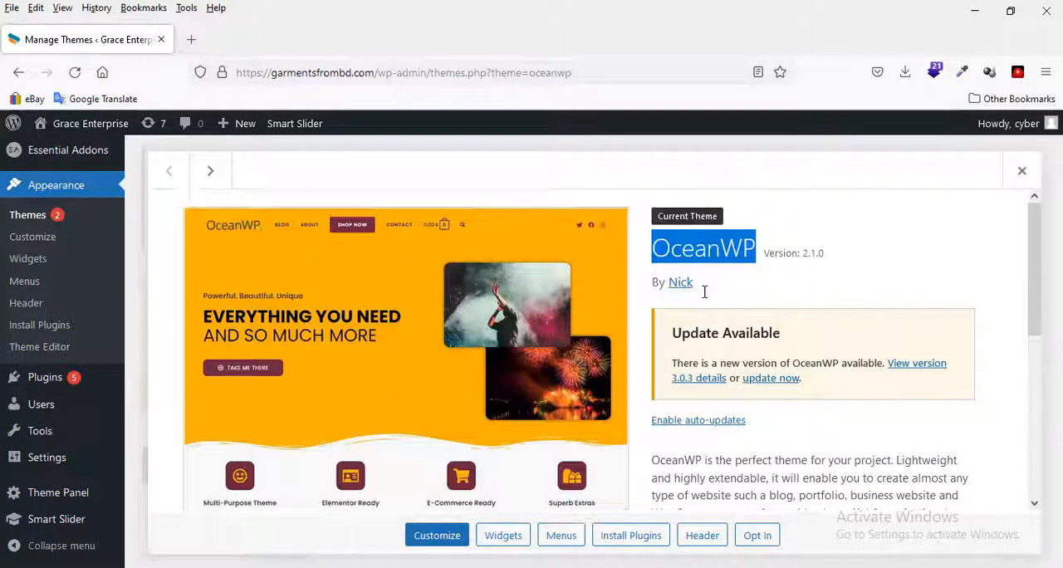
{"action": "left_click", "coordinate": [724, 249]}
Step: Open the live Grace Enterprise site in a new browser tab and switch to it
{"action": "mouse_move", "coordinate": [50, 123]}
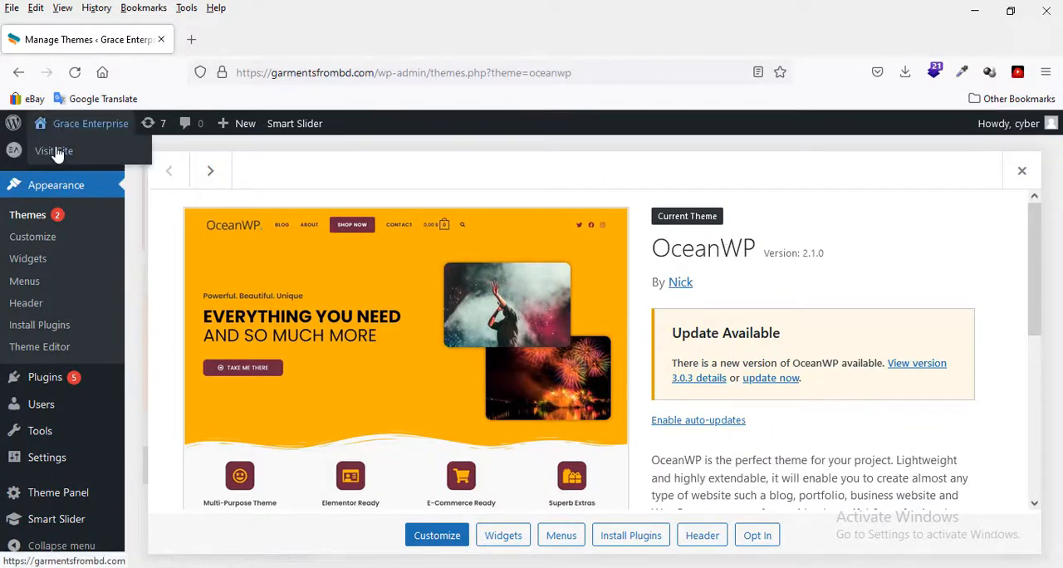
{"action": "right_click", "coordinate": [62, 152]}
{"action": "left_click", "coordinate": [94, 164]}
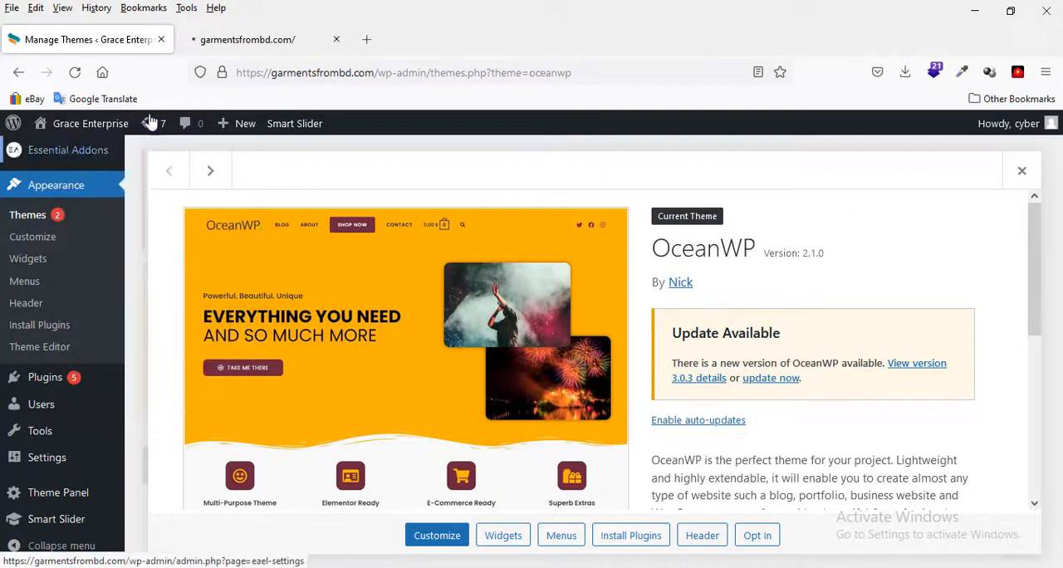
{"action": "left_click", "coordinate": [238, 43]}
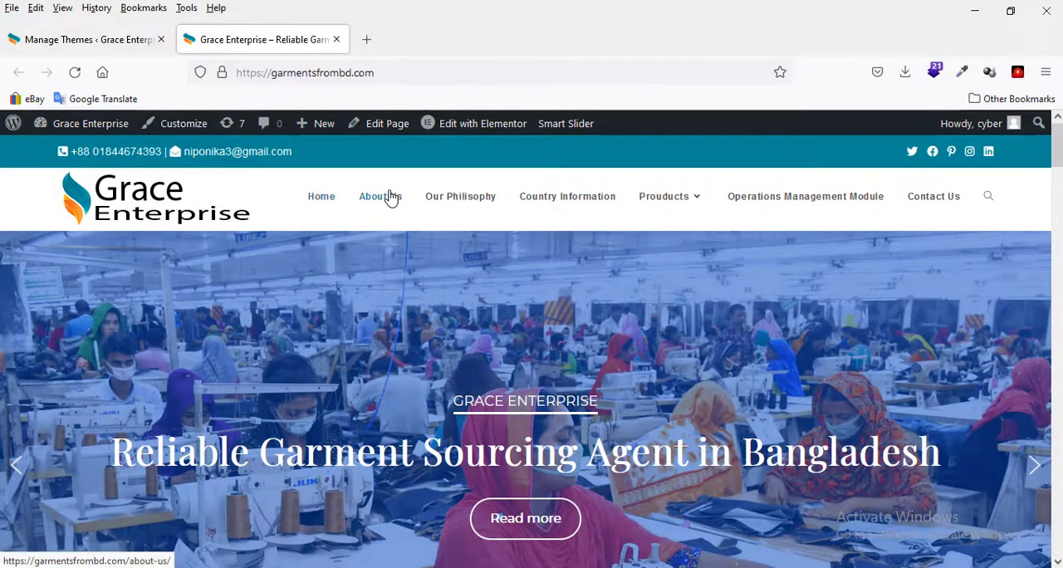
Step: Examine the homepage from the contact bar and menu through the product sections to the footer columns and copyright line
{"action": "mouse_move", "coordinate": [649, 200]}
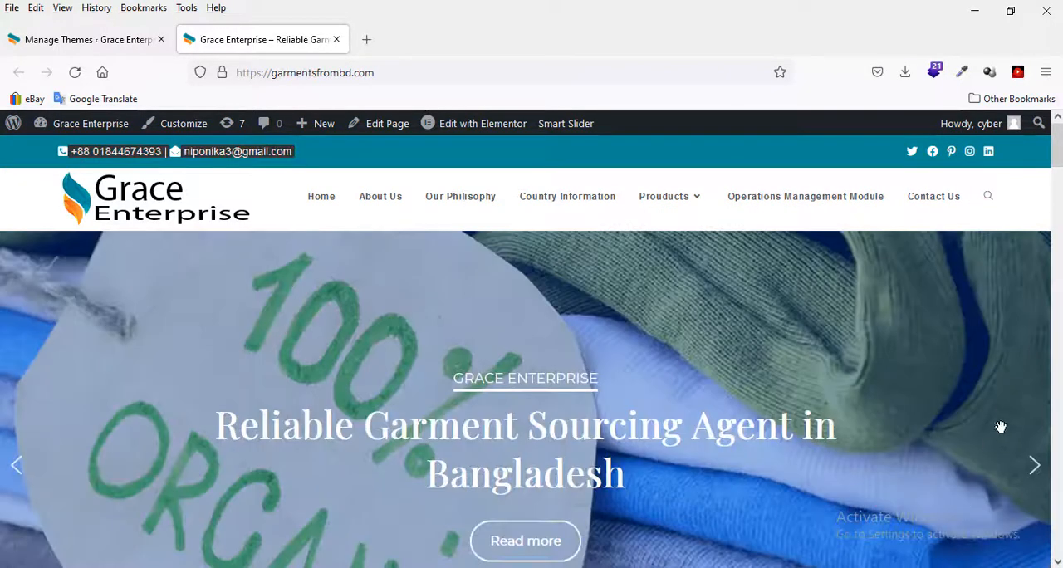
{"action": "scroll", "coordinate": [1004, 425], "scroll_direction": "down", "scroll_amount": 3}
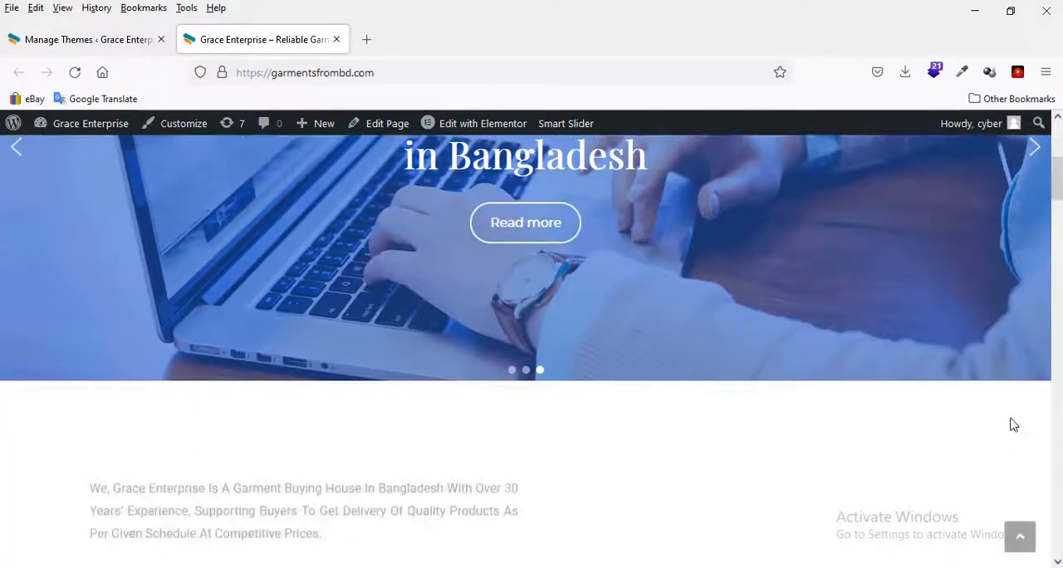
{"action": "scroll", "coordinate": [1013, 424], "scroll_direction": "down", "scroll_amount": 3}
{"action": "scroll", "coordinate": [1011, 425], "scroll_direction": "down", "scroll_amount": 5}
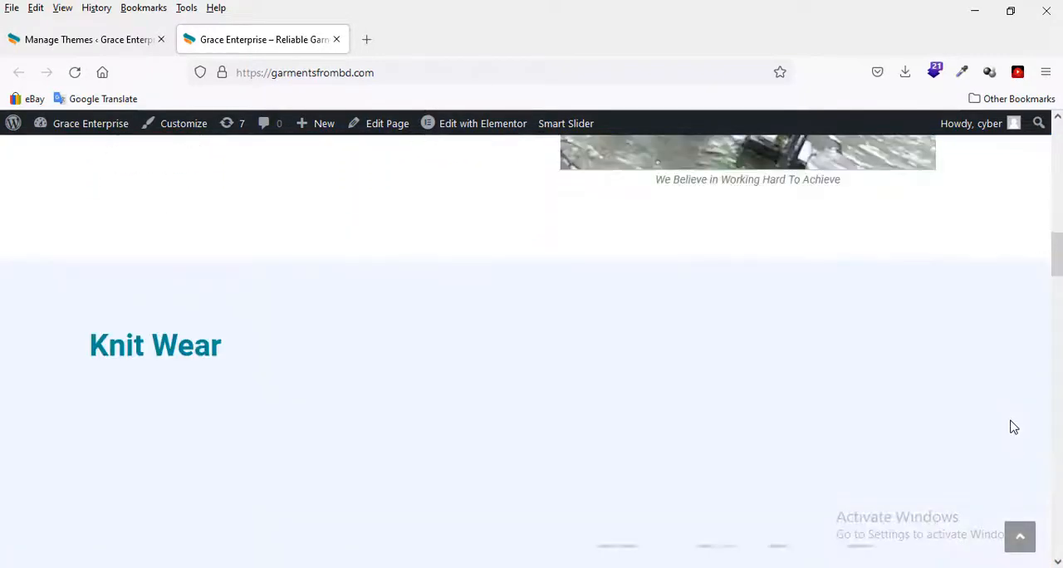
{"action": "scroll", "coordinate": [1013, 426], "scroll_direction": "down", "scroll_amount": 3}
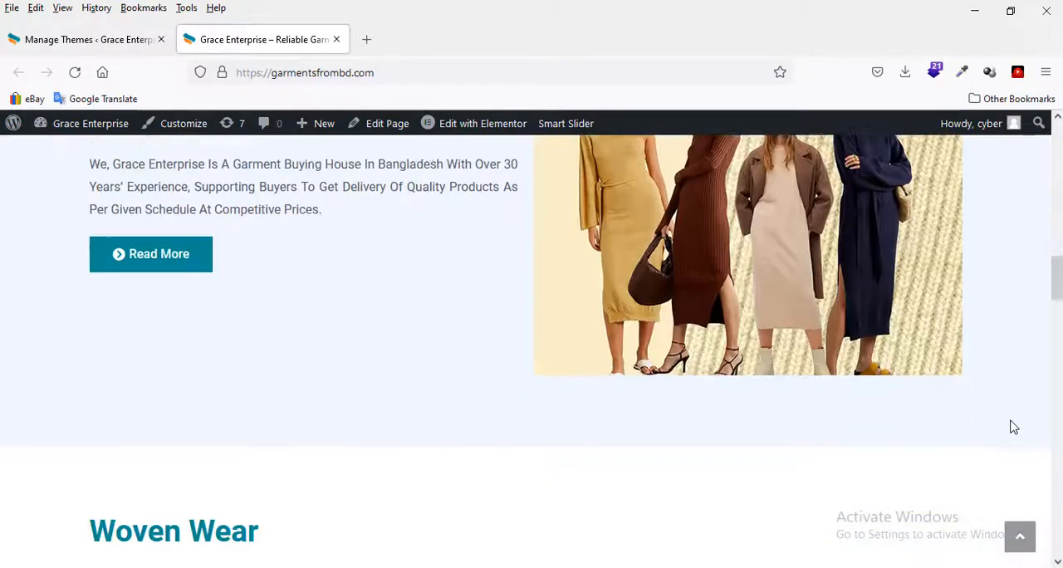
{"action": "scroll", "coordinate": [1013, 427], "scroll_direction": "down", "scroll_amount": 4}
{"action": "scroll", "coordinate": [1013, 428], "scroll_direction": "down", "scroll_amount": 3}
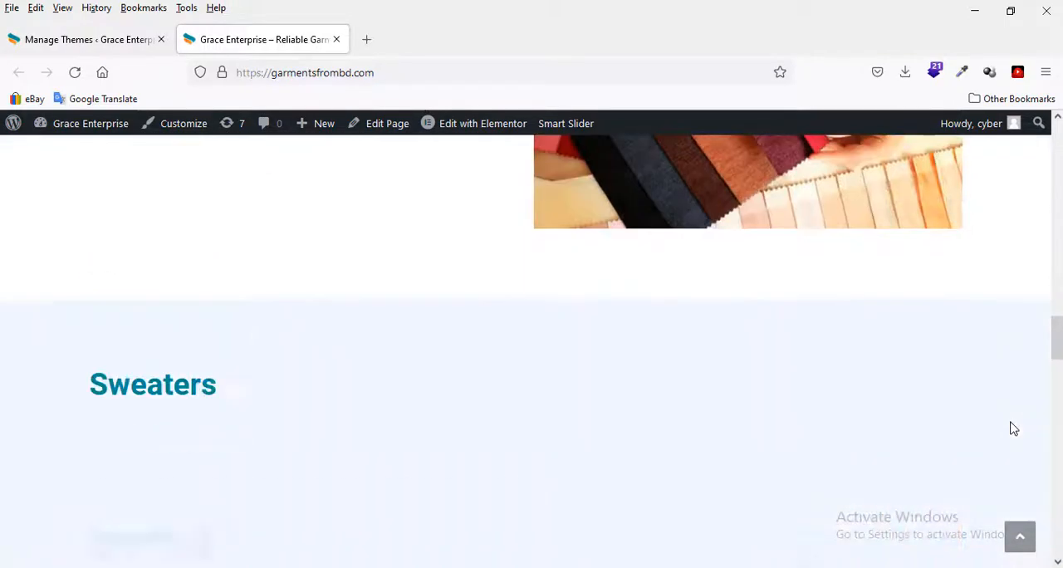
{"action": "scroll", "coordinate": [1013, 428], "scroll_direction": "down", "scroll_amount": 2}
{"action": "scroll", "coordinate": [1013, 428], "scroll_direction": "down", "scroll_amount": 3}
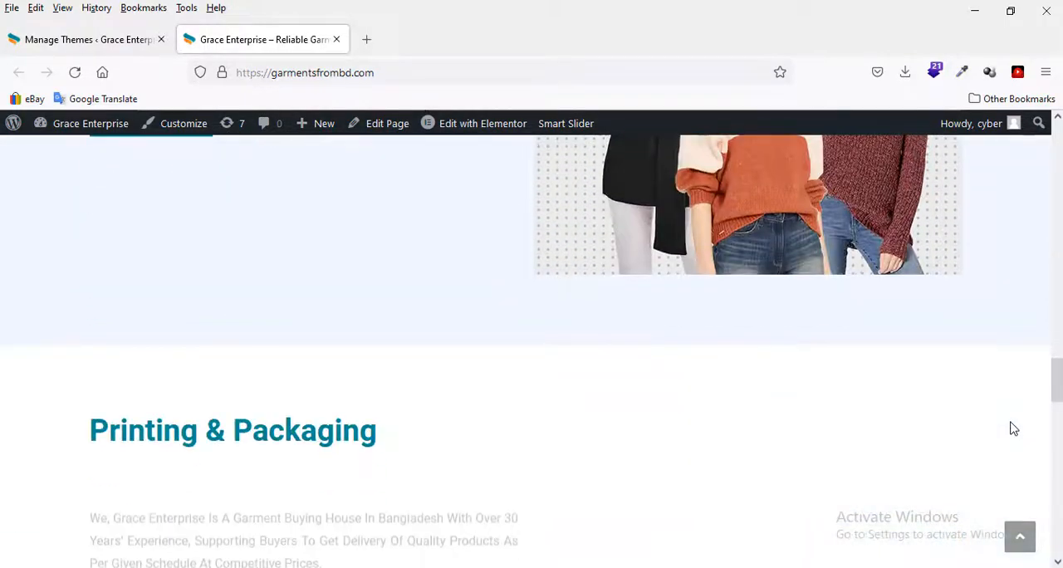
{"action": "scroll", "coordinate": [1013, 428], "scroll_direction": "down", "scroll_amount": 3}
{"action": "scroll", "coordinate": [1014, 428], "scroll_direction": "down", "scroll_amount": 5}
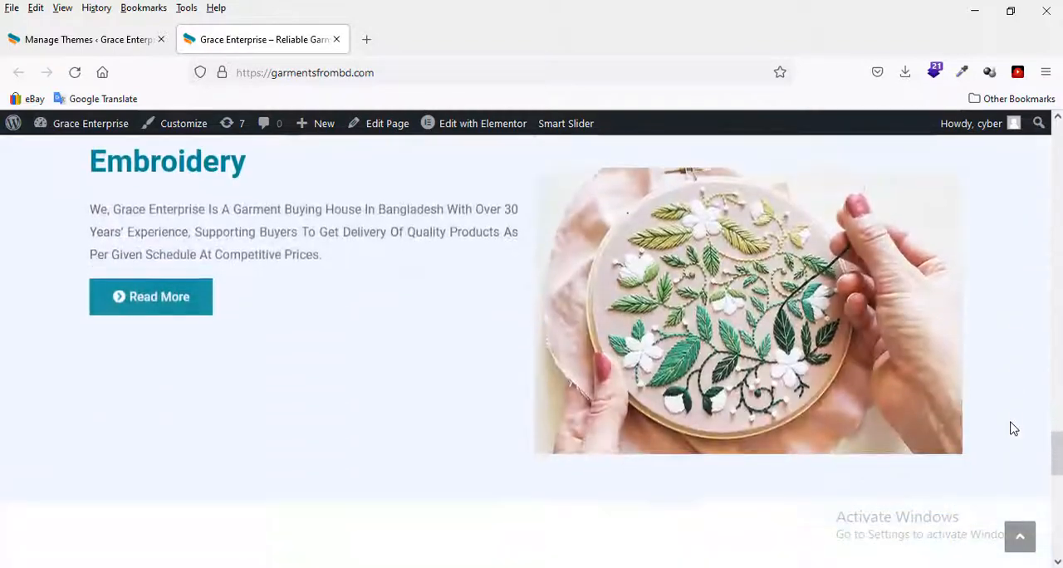
{"action": "scroll", "coordinate": [1013, 428], "scroll_direction": "down", "scroll_amount": 5}
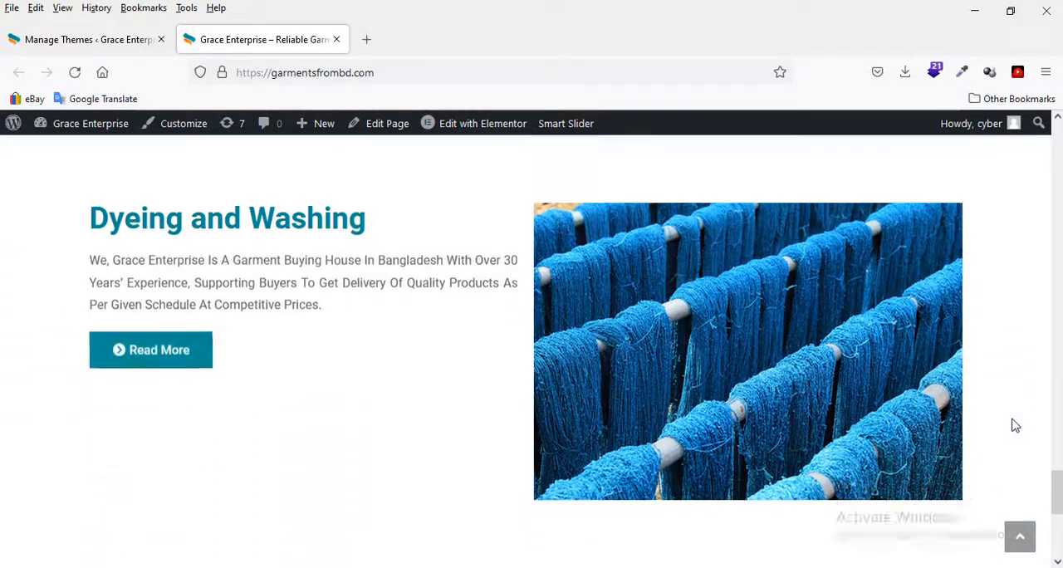
{"action": "scroll", "coordinate": [1013, 425], "scroll_direction": "down", "scroll_amount": 5}
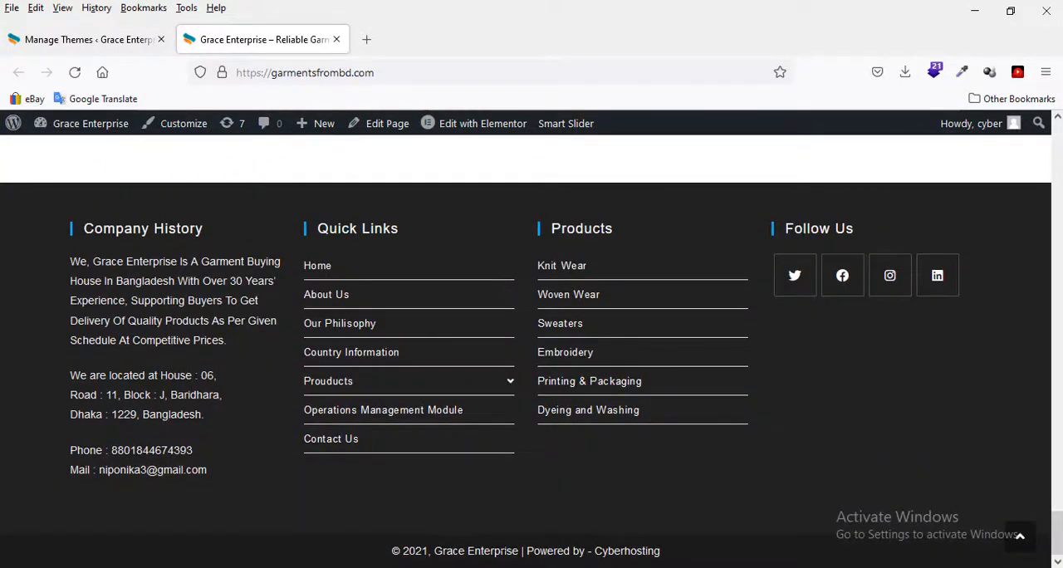
{"action": "left_click_drag", "start_coordinate": [681, 563], "coordinate": [434, 550]}
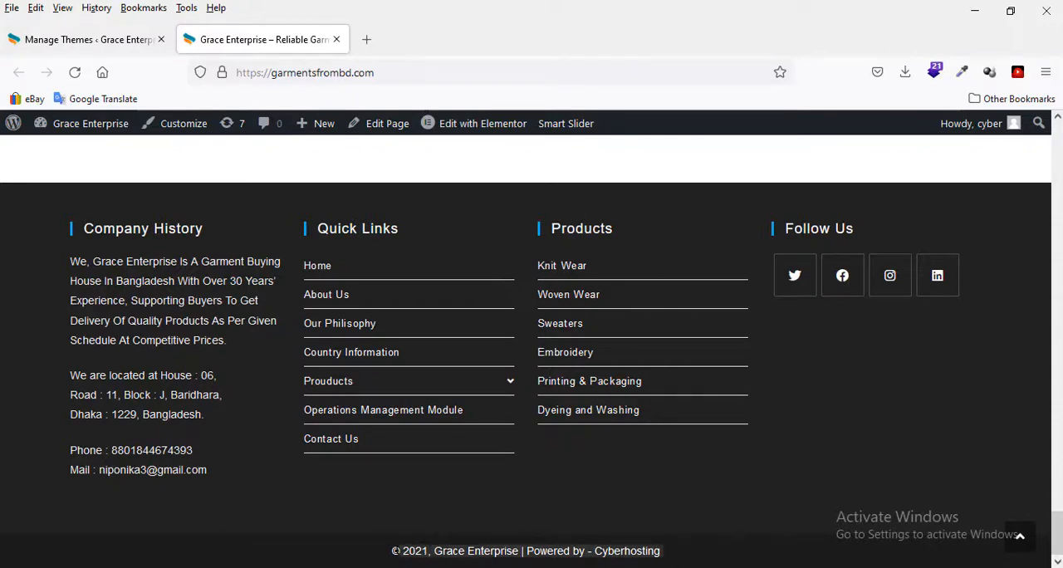
{"action": "left_click", "coordinate": [200, 230]}
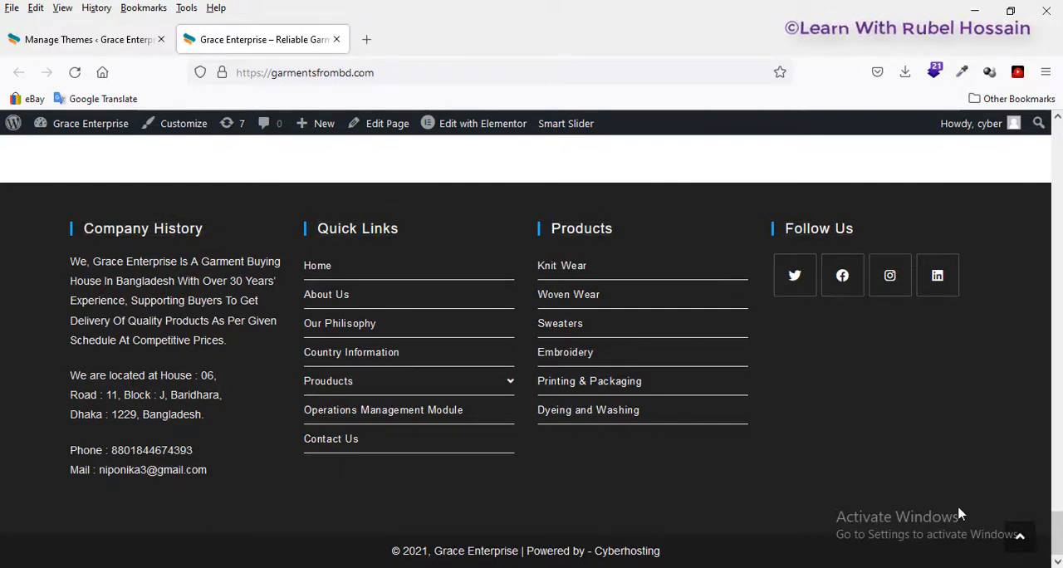
Step: Return to the top of the homepage, and switch to the admin dashboard and back to the live site
{"action": "left_click", "coordinate": [1020, 536]}
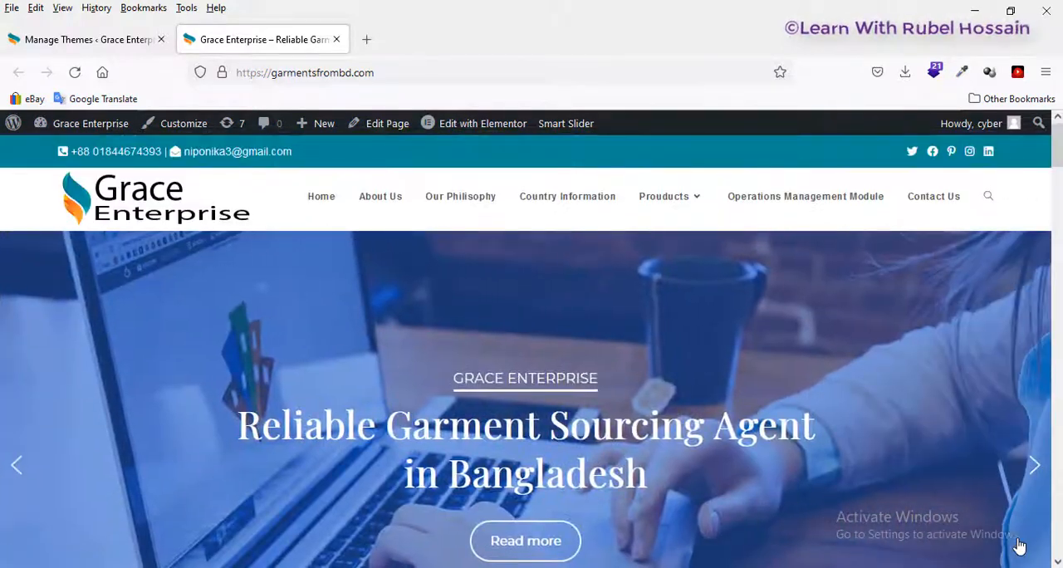
{"action": "mouse_move", "coordinate": [100, 124]}
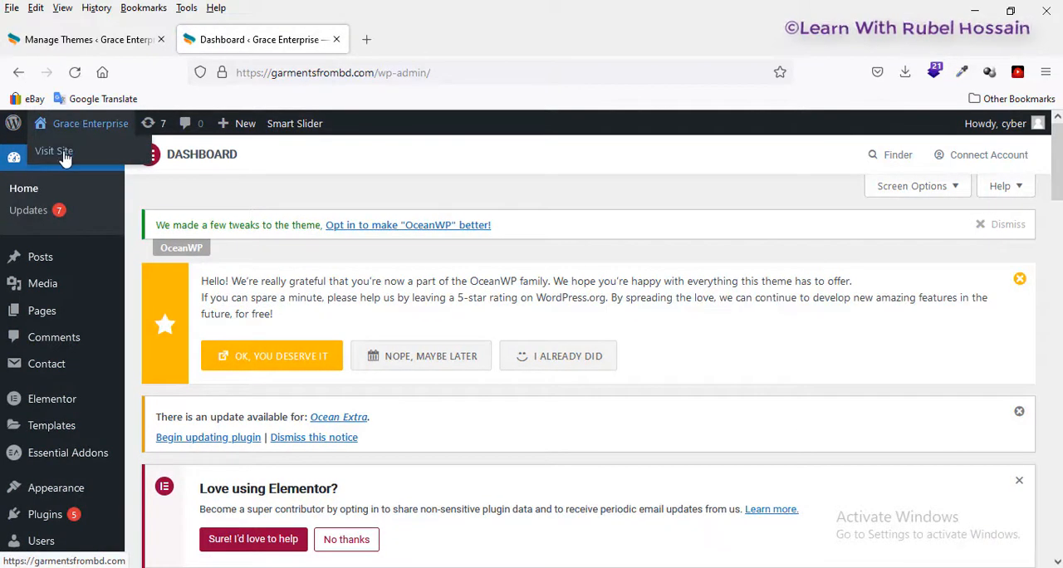
{"action": "left_click", "coordinate": [60, 152]}
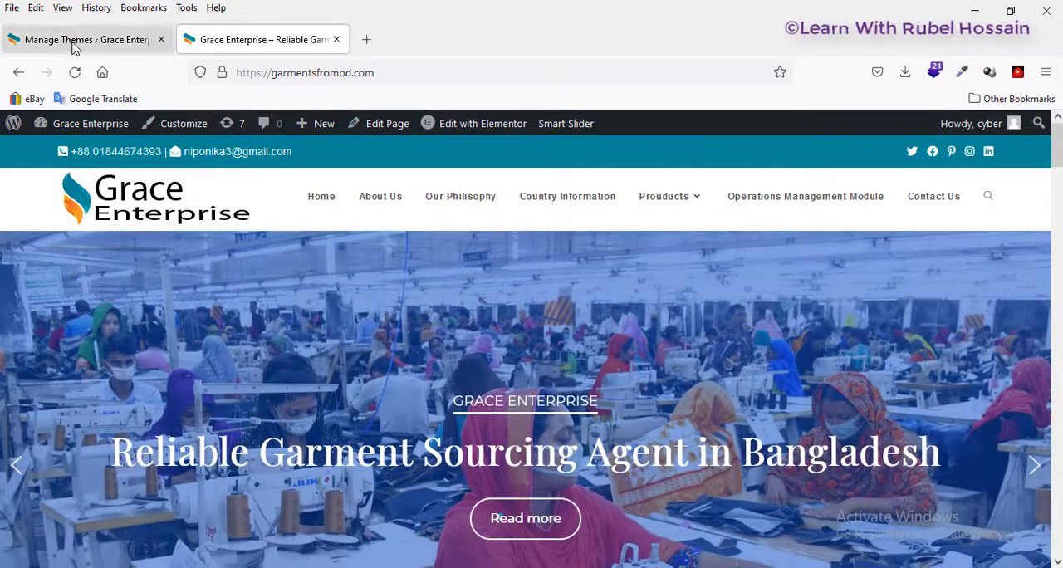
Step: Go back to the Manage Themes browser tab and close the OceanWP theme details
{"action": "left_click", "coordinate": [75, 43]}
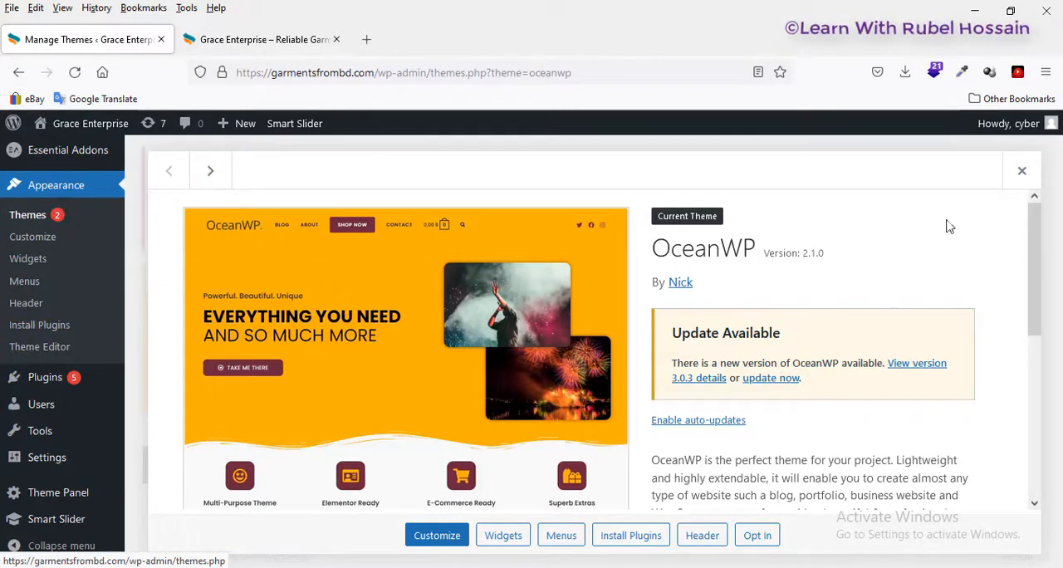
{"action": "left_click", "coordinate": [1021, 173]}
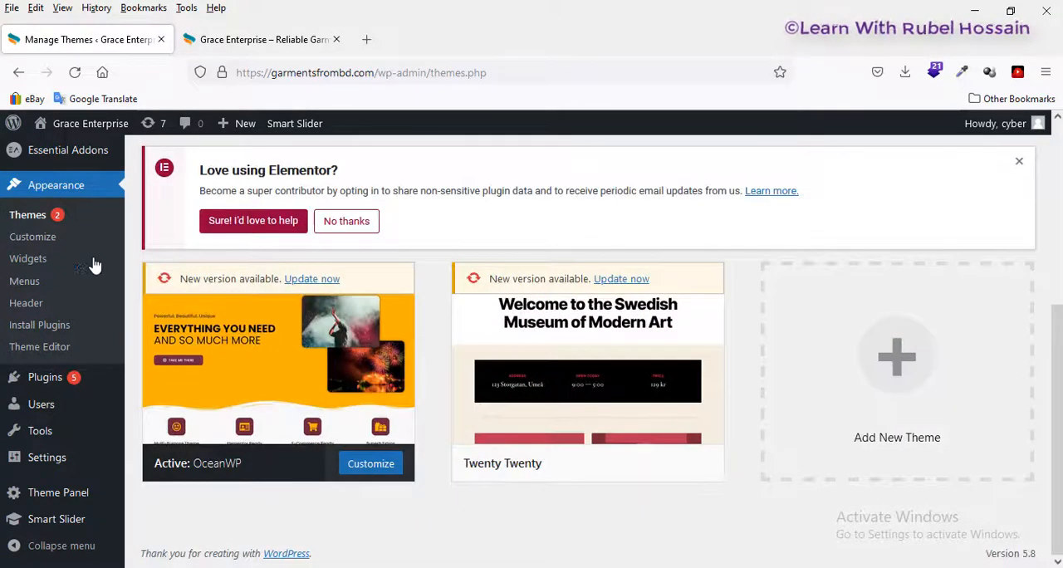
{"action": "scroll", "coordinate": [50, 274], "scroll_direction": "up", "scroll_amount": 4}
{"action": "scroll", "coordinate": [75, 274], "scroll_direction": "down", "scroll_amount": 1}
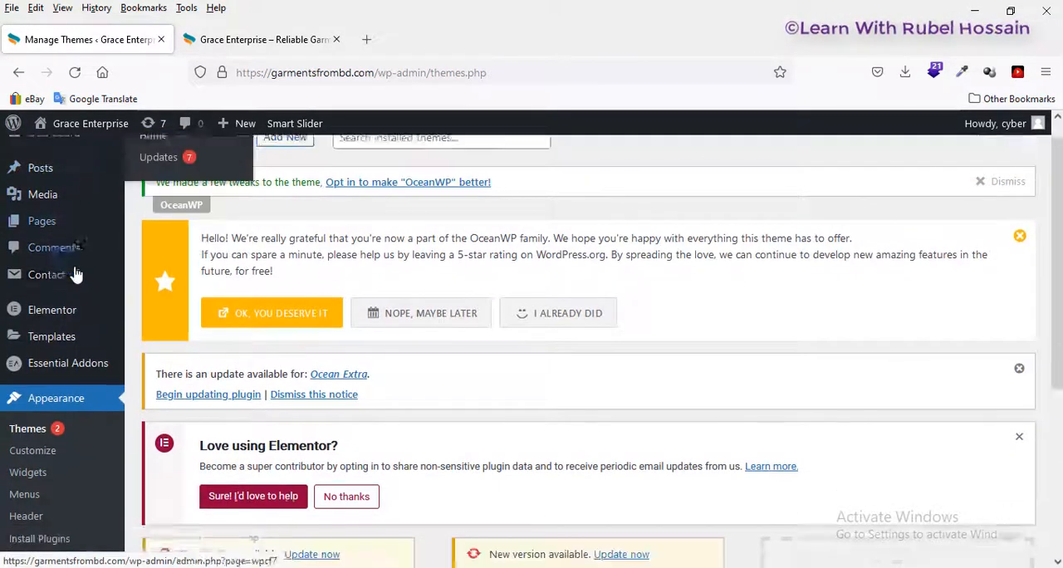
{"action": "scroll", "coordinate": [75, 274], "scroll_direction": "down", "scroll_amount": 2}
{"action": "right_click", "coordinate": [33, 318]}
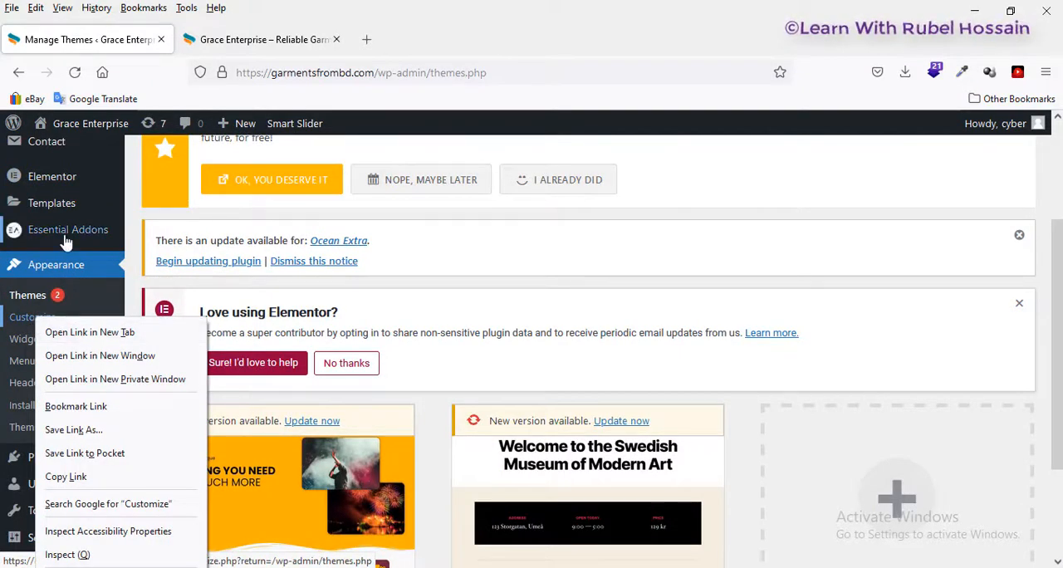
{"action": "scroll", "coordinate": [733, 240], "scroll_direction": "up", "scroll_amount": 3}
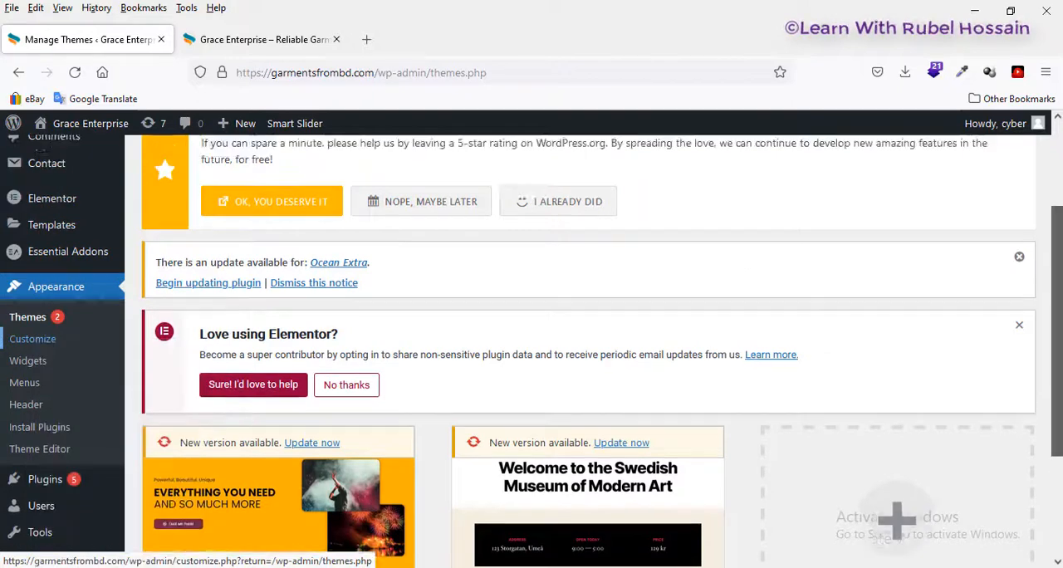
Step: From the admin dashboard, open the theme customizer in a new browser tab and switch to it
{"action": "mouse_move", "coordinate": [54, 158]}
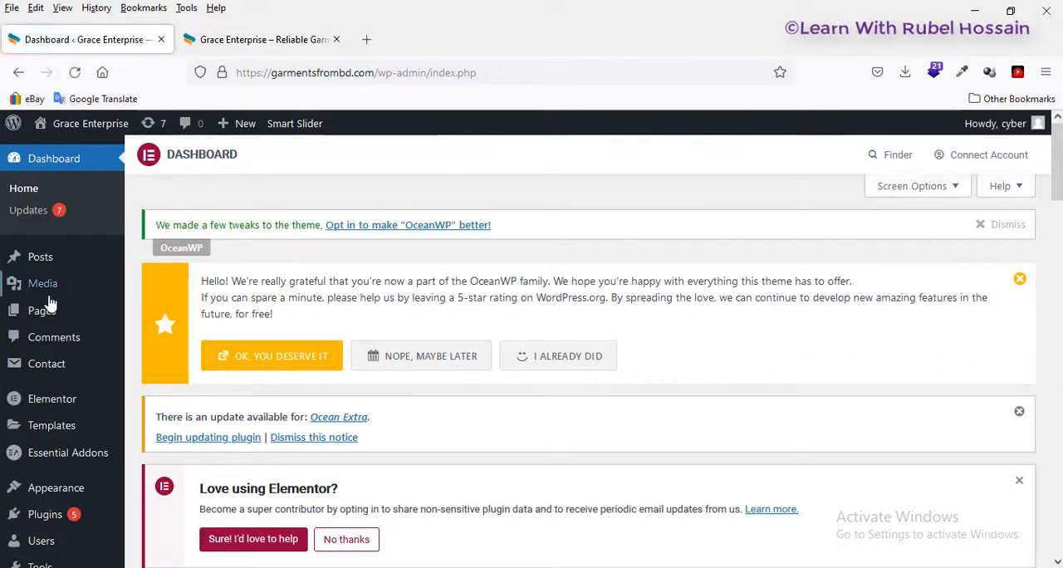
{"action": "scroll", "coordinate": [50, 303], "scroll_direction": "down", "scroll_amount": 2}
{"action": "mouse_move", "coordinate": [25, 411]}
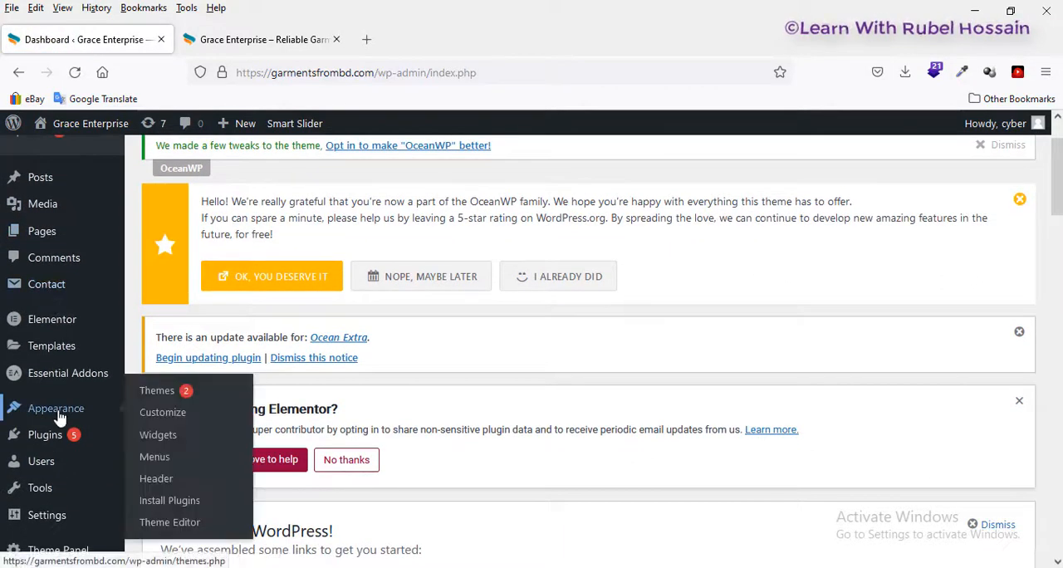
{"action": "right_click", "coordinate": [169, 411]}
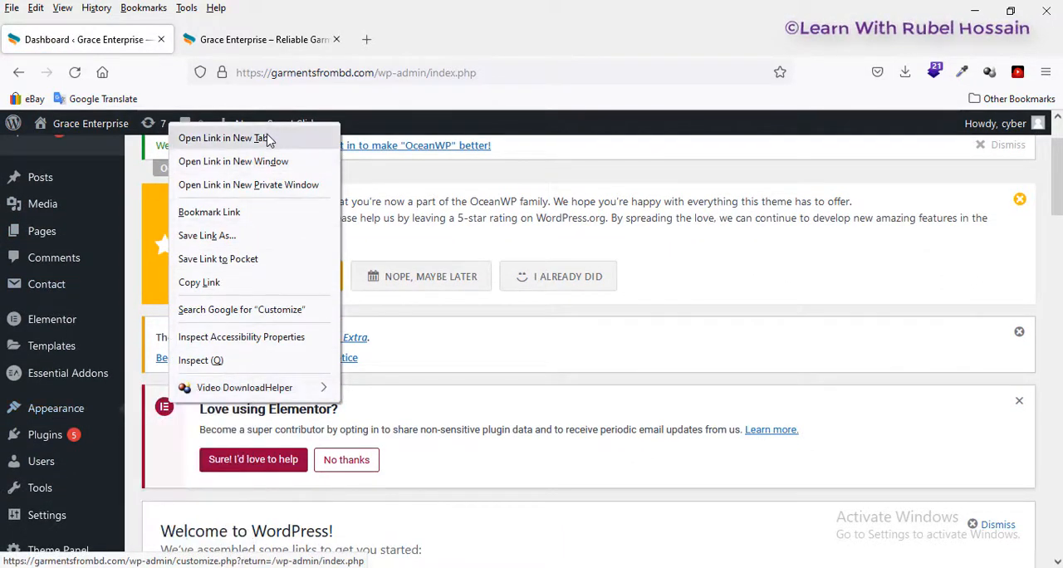
{"action": "left_click", "coordinate": [223, 138]}
{"action": "mouse_move", "coordinate": [47, 413]}
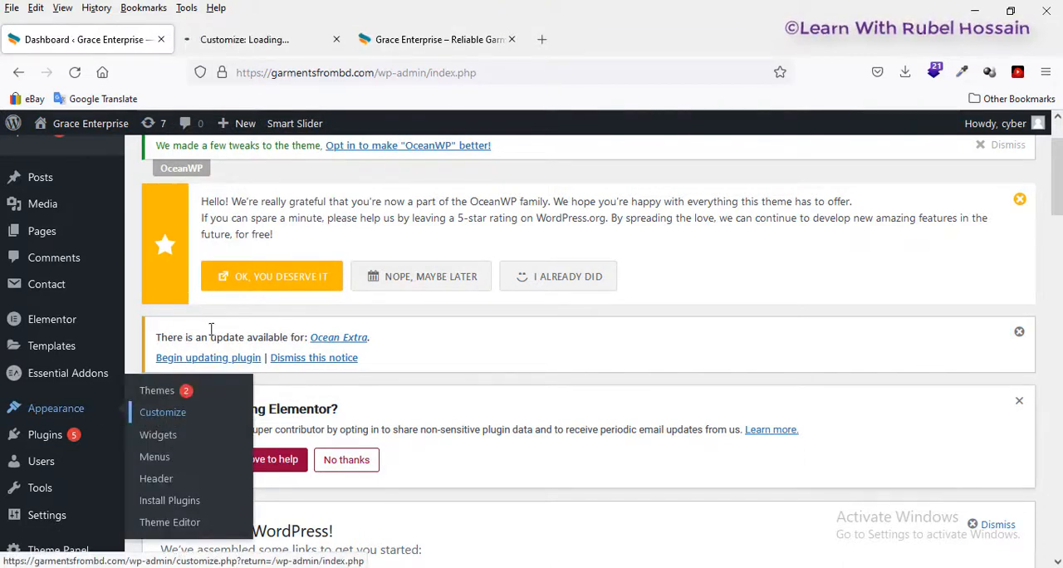
{"action": "left_click", "coordinate": [273, 42]}
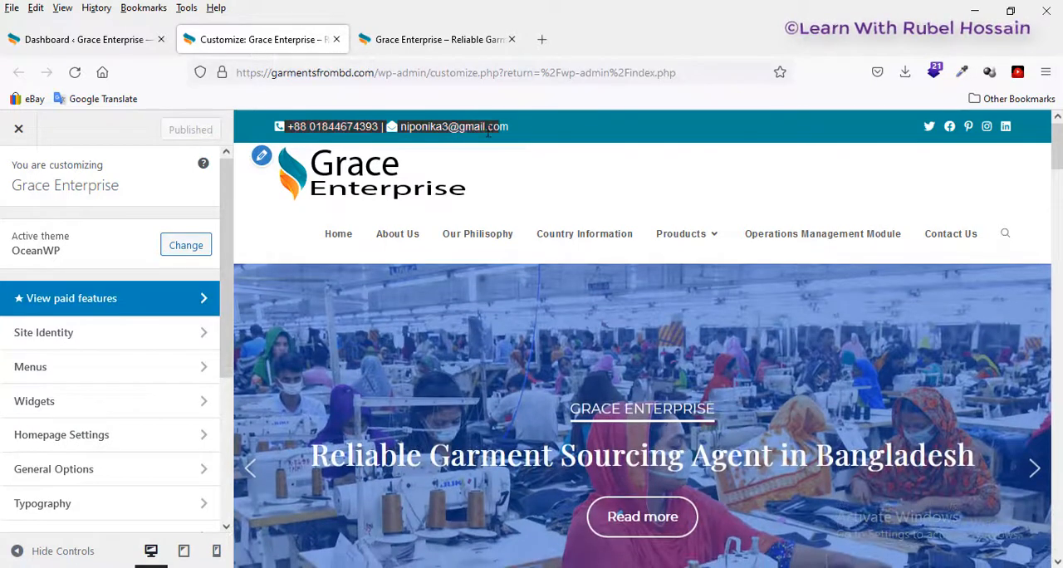
Step: Highlight the phone and e-mail line in the top bar of the site preview
{"action": "mouse_move", "coordinate": [488, 132]}
{"action": "left_mouse_down"}
{"action": "mouse_move", "coordinate": [414, 131]}
{"action": "mouse_move", "coordinate": [490, 132]}
{"action": "left_mouse_up"}
{"action": "left_click", "coordinate": [512, 133]}
{"action": "triple_click", "coordinate": [510, 129]}
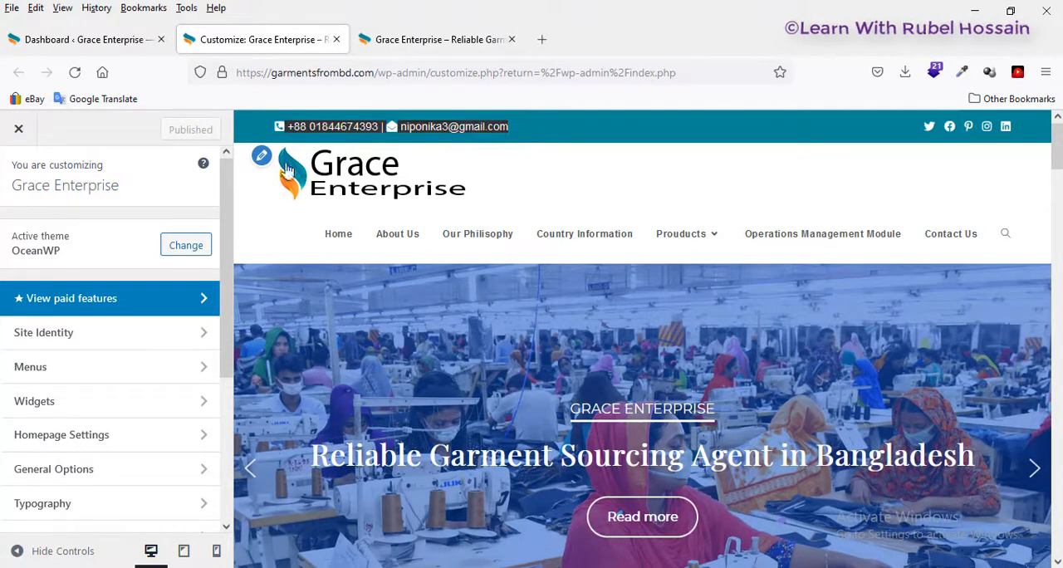
Step: Open the customizer's Top Bar content settings and select the whole contact text with its icon code
{"action": "scroll", "coordinate": [56, 366], "scroll_direction": "down", "scroll_amount": 3}
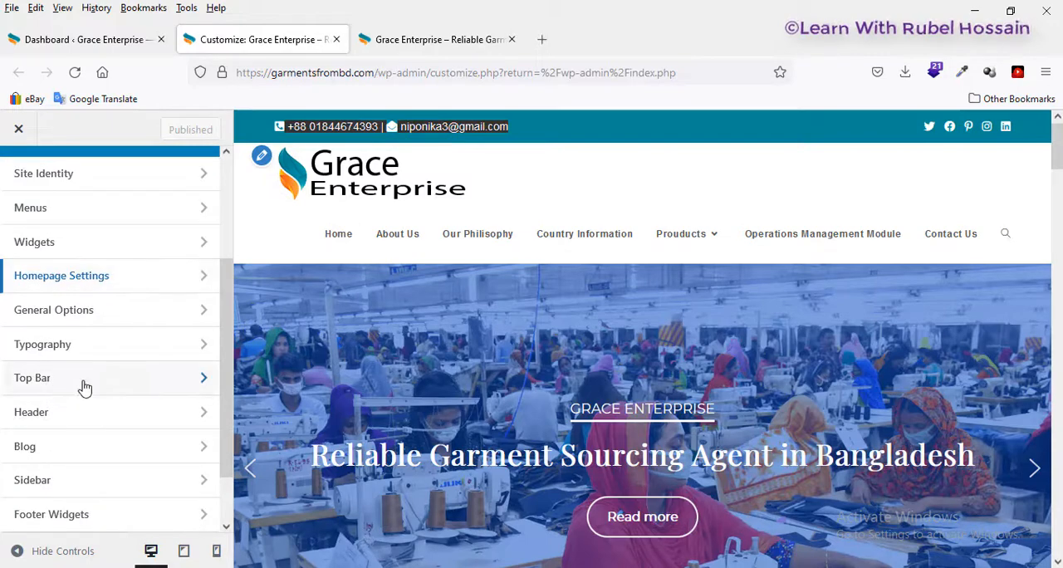
{"action": "left_click", "coordinate": [65, 387]}
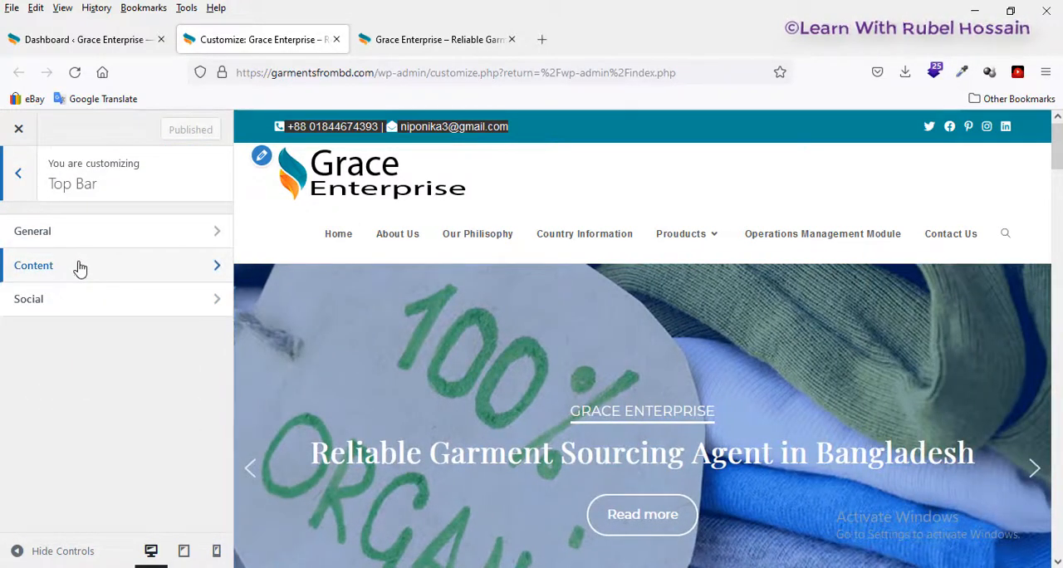
{"action": "left_click", "coordinate": [80, 267]}
{"action": "left_click_drag", "start_coordinate": [125, 400], "coordinate": [2, 341]}
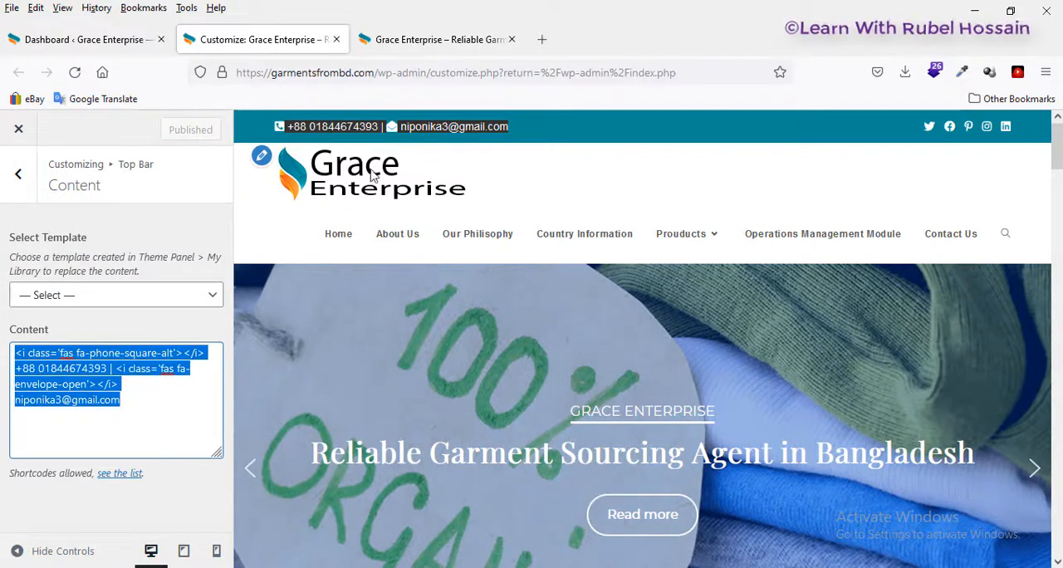
Step: Delete the selected contact text from the top bar content and undo the deletion
{"action": "key", "text": "BackSpace"}
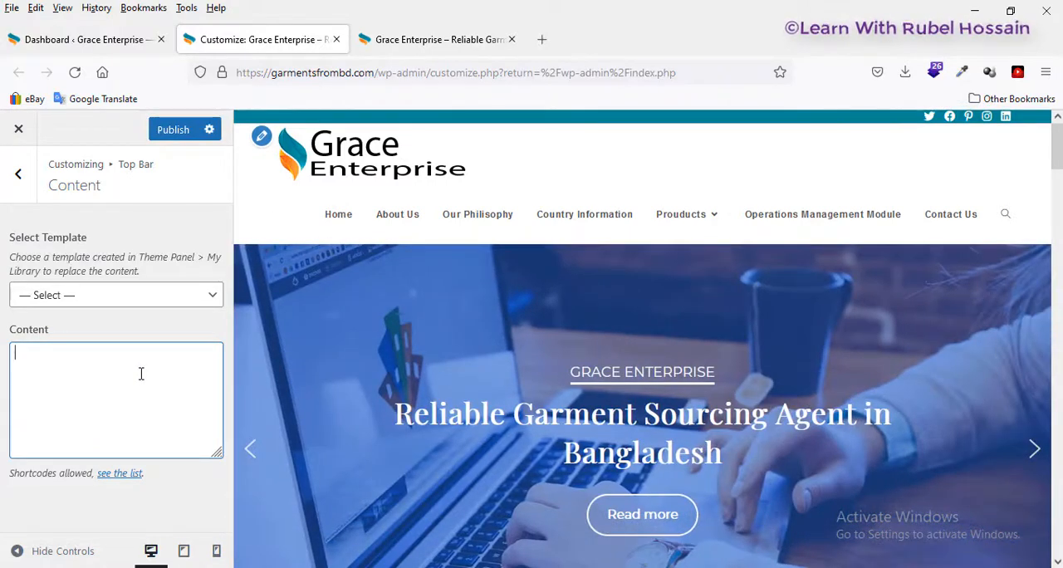
{"action": "key", "text": "ctrl+z"}
{"action": "left_click", "coordinate": [141, 393]}
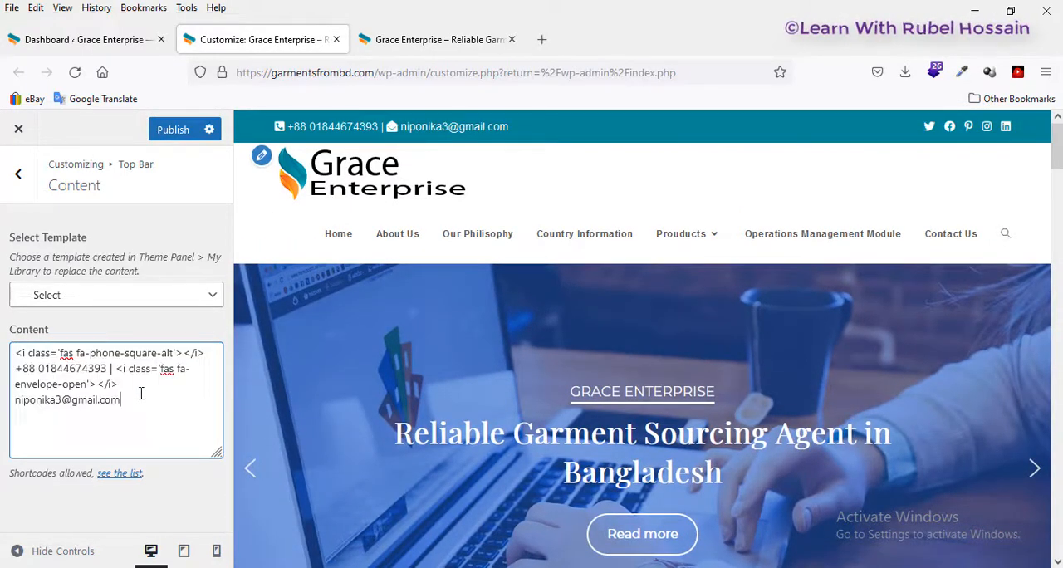
Step: Cut the whole contact text with its icon code from the top bar content and paste it back in
{"action": "left_click_drag", "start_coordinate": [137, 400], "coordinate": [12, 353]}
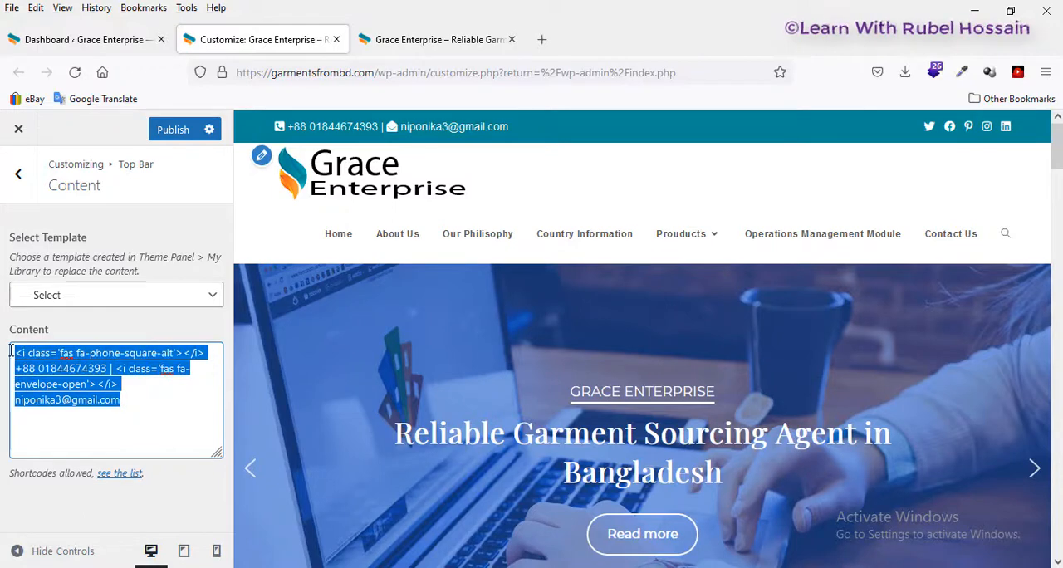
{"action": "right_click", "coordinate": [100, 366]}
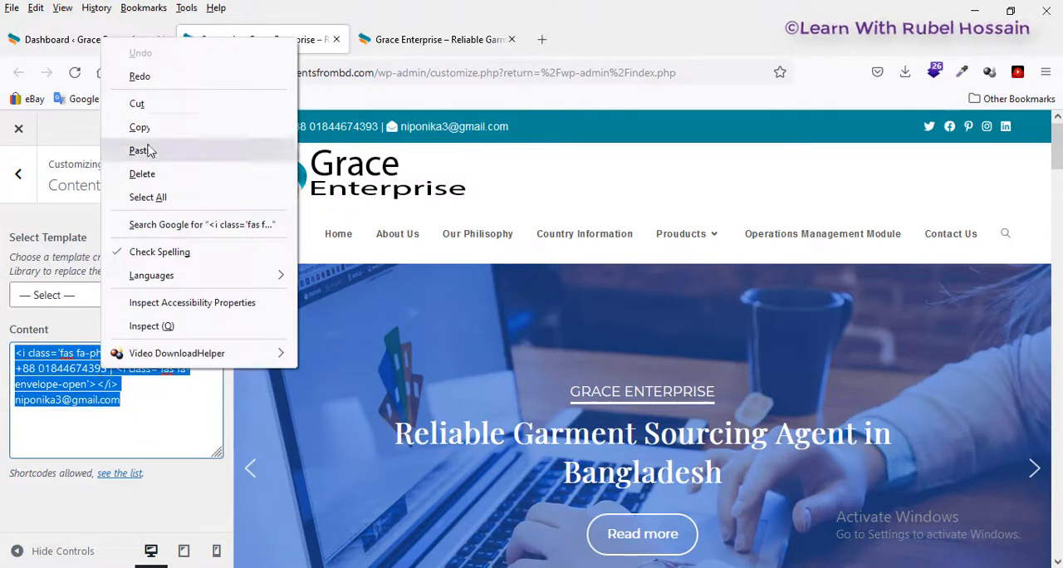
{"action": "left_click", "coordinate": [137, 104]}
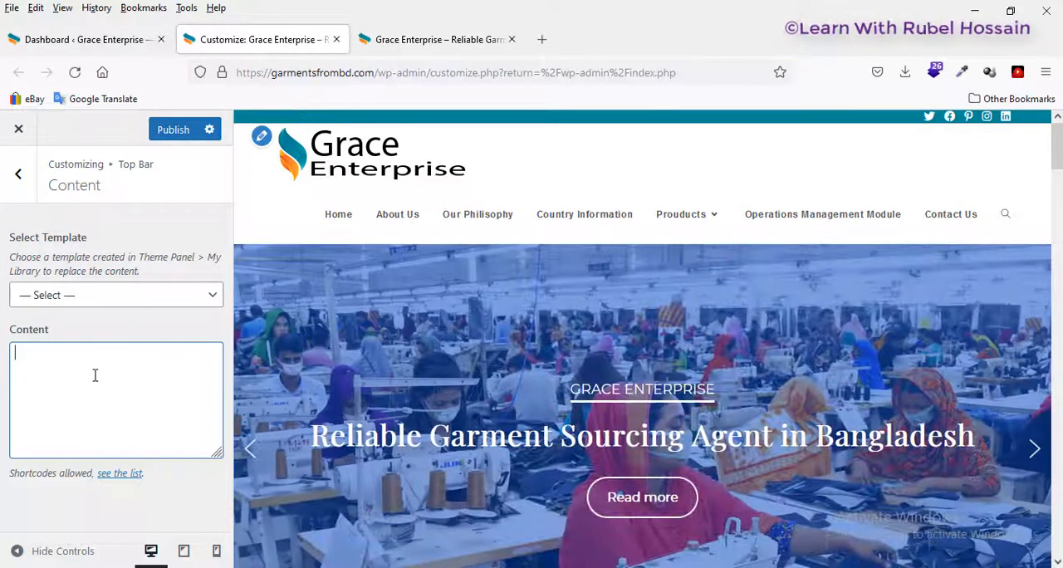
{"action": "right_click", "coordinate": [94, 375]}
{"action": "left_click", "coordinate": [153, 190]}
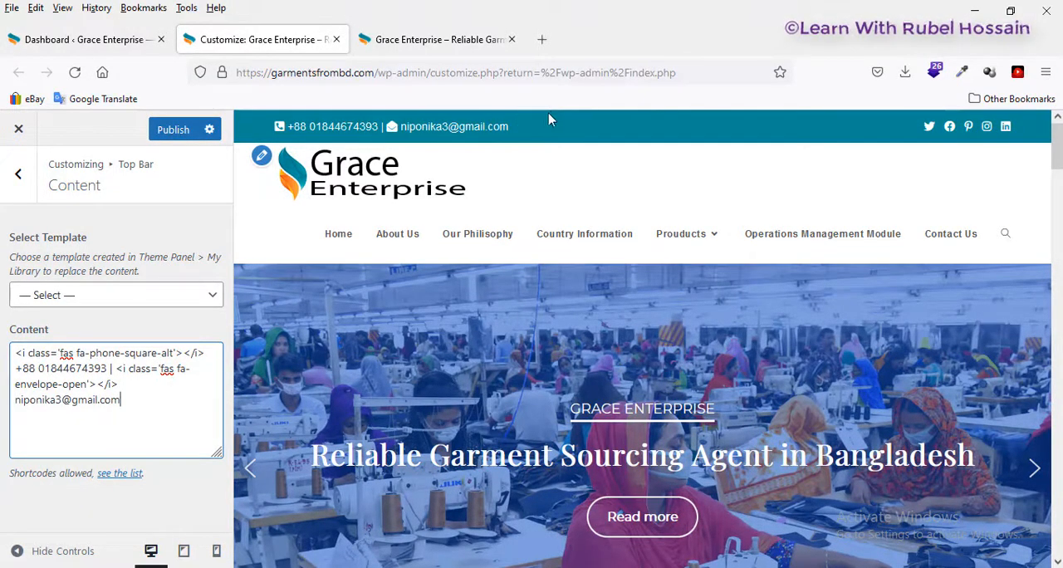
Step: Open the Top Bar's Social settings and examine the profile link fields from Twitter through LinkedIn
{"action": "left_click", "coordinate": [14, 177]}
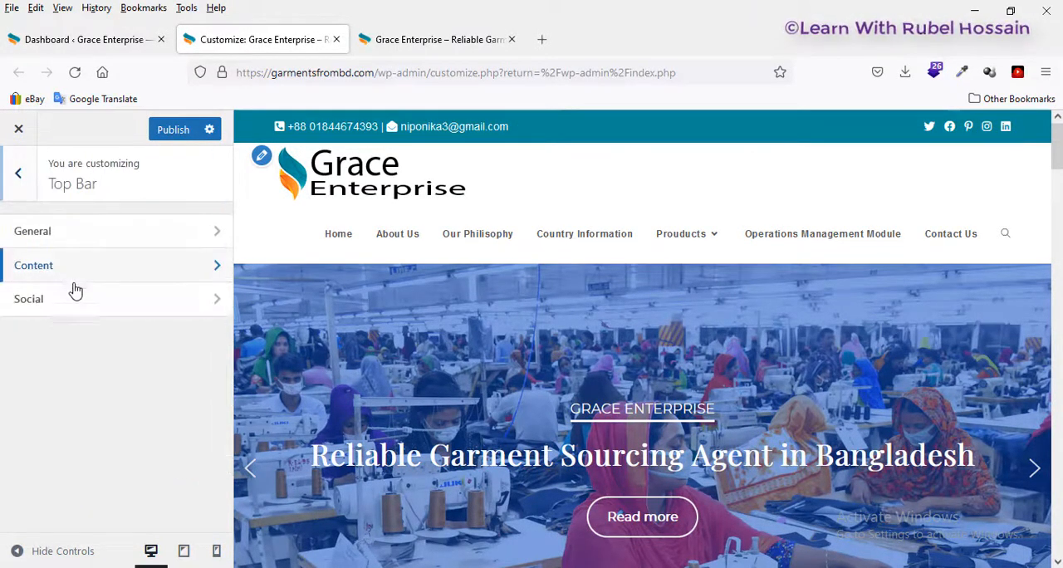
{"action": "left_click", "coordinate": [76, 304]}
{"action": "scroll", "coordinate": [75, 281], "scroll_direction": "down", "scroll_amount": 5}
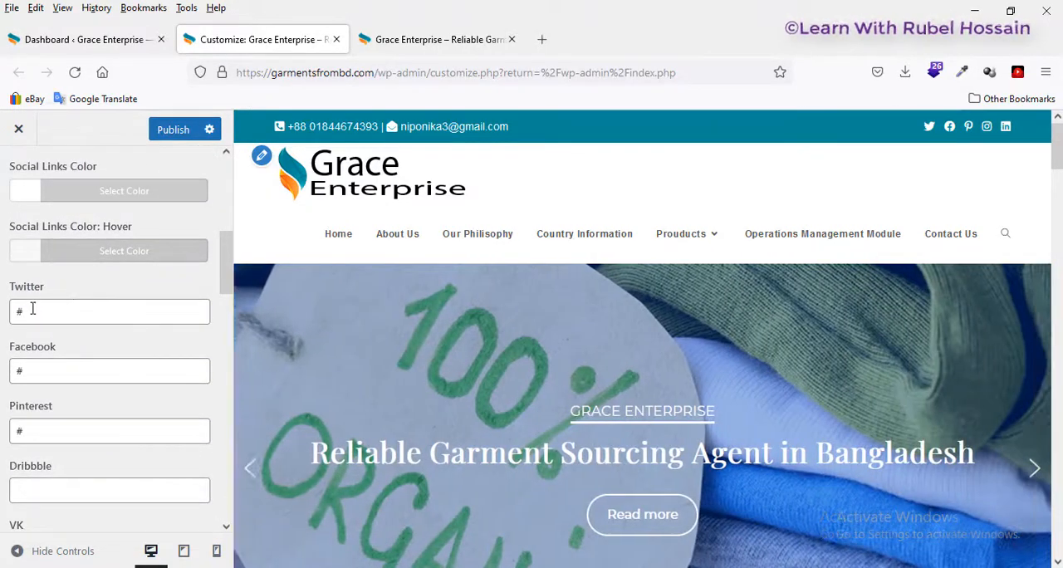
{"action": "left_click_drag", "start_coordinate": [32, 309], "coordinate": [17, 311]}
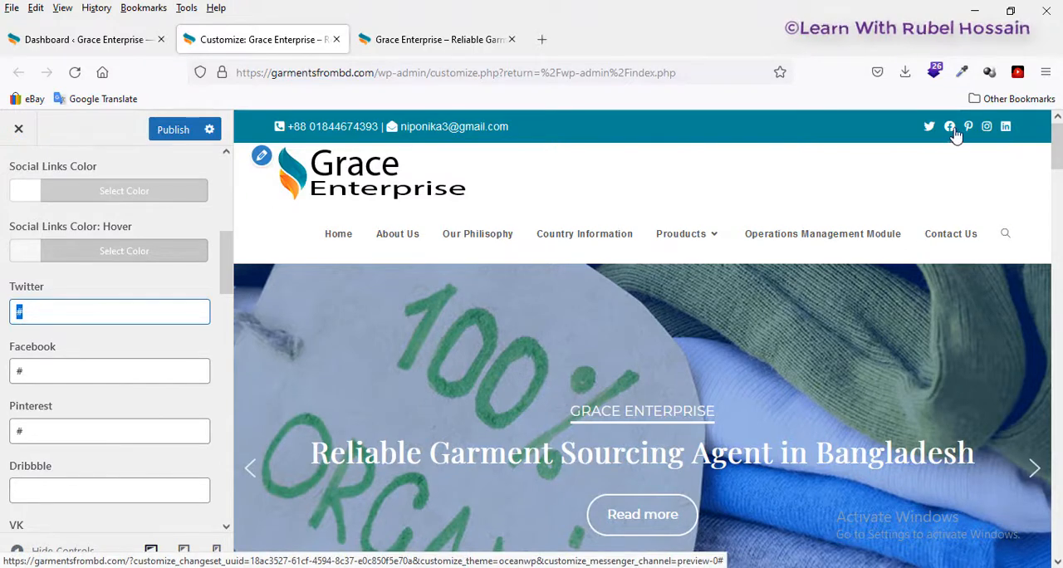
{"action": "left_click", "coordinate": [33, 370]}
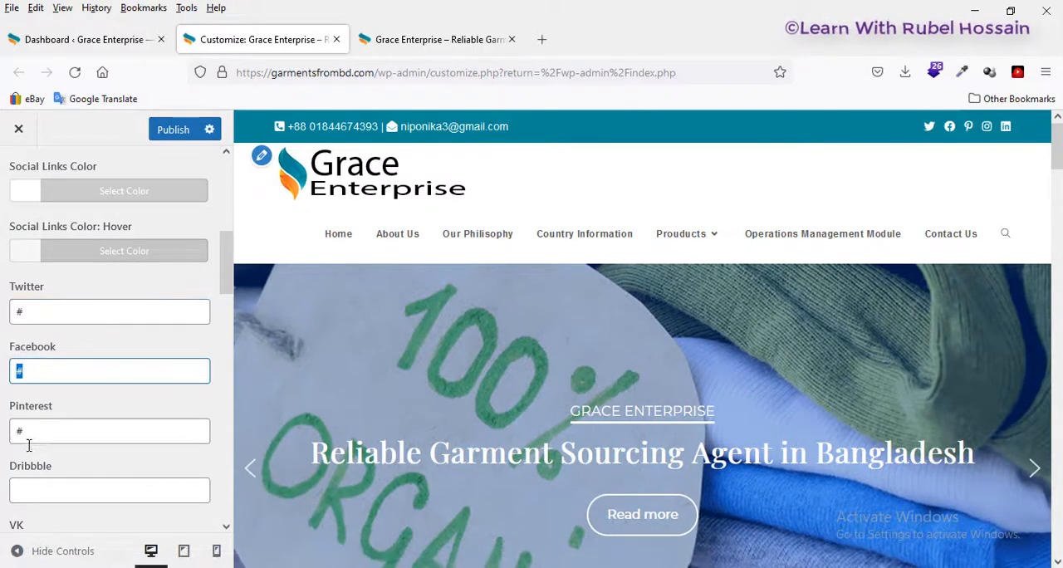
{"action": "left_click", "coordinate": [19, 433]}
{"action": "scroll", "coordinate": [34, 432], "scroll_direction": "down", "scroll_amount": 3}
{"action": "left_click", "coordinate": [41, 252]}
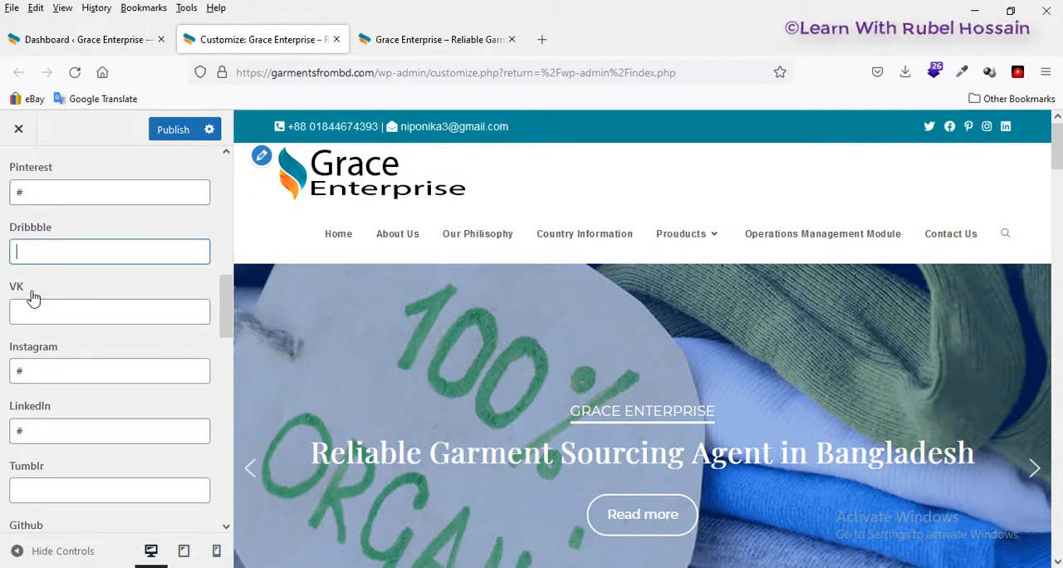
{"action": "left_click", "coordinate": [34, 305]}
{"action": "left_click", "coordinate": [30, 365]}
{"action": "double_click", "coordinate": [30, 370]}
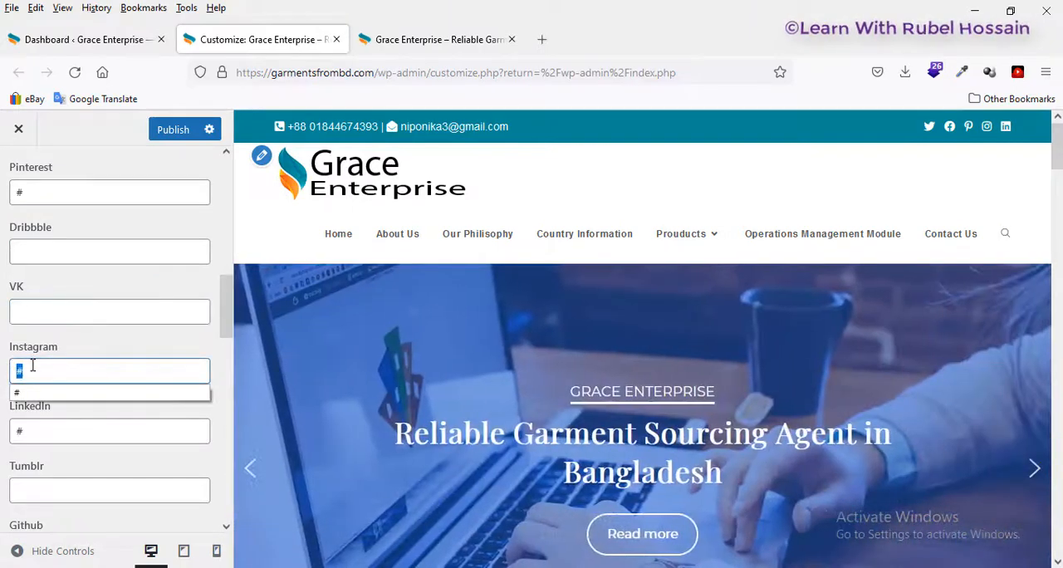
{"action": "scroll", "coordinate": [42, 381], "scroll_direction": "down", "scroll_amount": 2}
{"action": "left_click", "coordinate": [43, 351]}
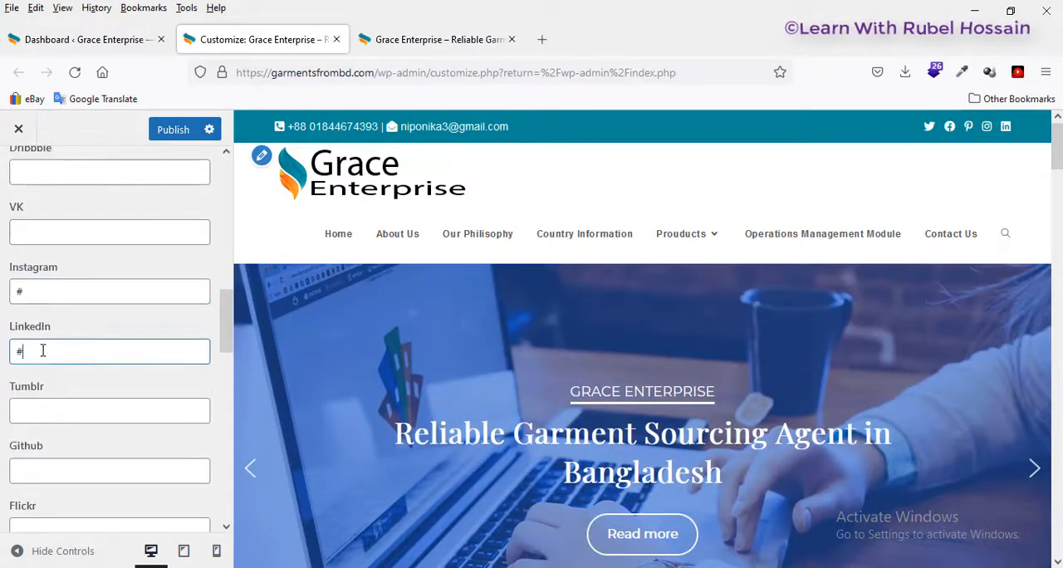
Step: Examine the Top Bar's social link fields from Tumblr through Yelp
{"action": "left_click", "coordinate": [38, 404]}
{"action": "left_click", "coordinate": [33, 464]}
{"action": "scroll", "coordinate": [57, 432], "scroll_direction": "down", "scroll_amount": 4}
{"action": "left_click", "coordinate": [58, 373]}
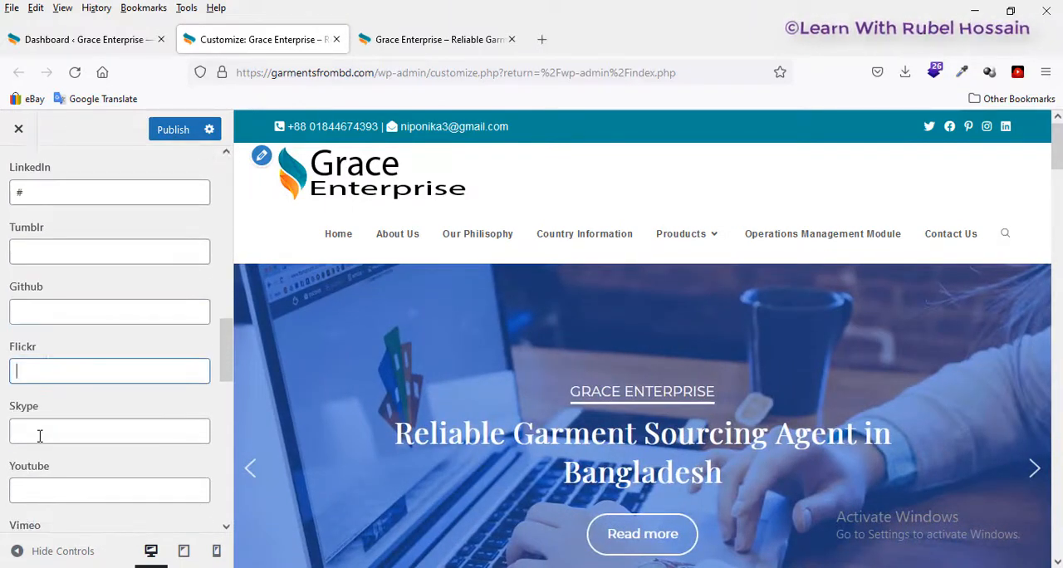
{"action": "left_click", "coordinate": [39, 434]}
{"action": "scroll", "coordinate": [64, 373], "scroll_direction": "down", "scroll_amount": 6}
{"action": "left_click", "coordinate": [65, 368]}
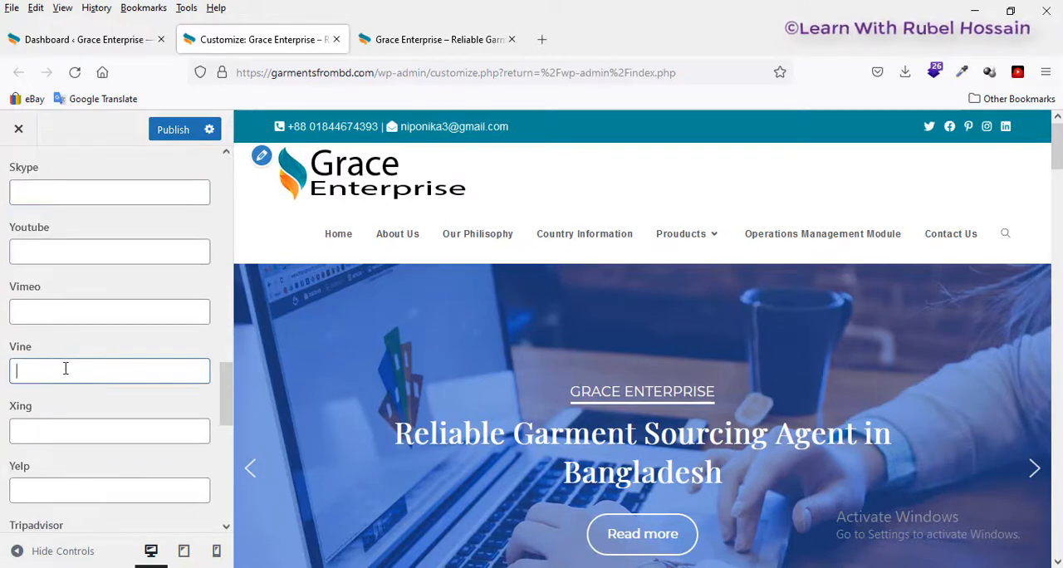
{"action": "left_click", "coordinate": [66, 309]}
{"action": "left_click", "coordinate": [74, 253]}
{"action": "left_click", "coordinate": [51, 430]}
{"action": "left_click", "coordinate": [33, 488]}
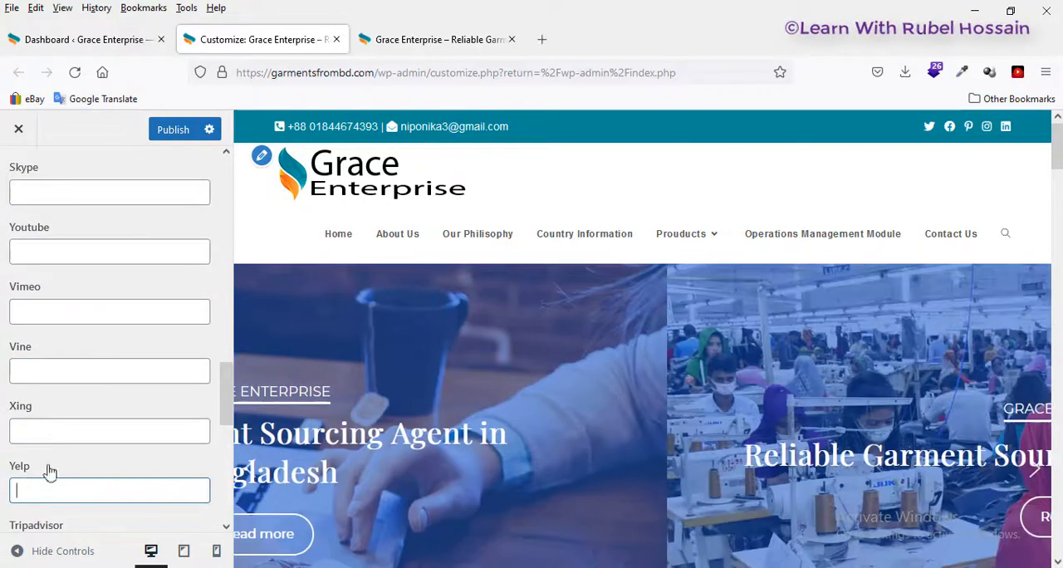
Step: Examine the remaining social link fields, including TikTok and Email, and return to the start of the Social settings
{"action": "scroll", "coordinate": [62, 456], "scroll_direction": "down", "scroll_amount": 6}
{"action": "scroll", "coordinate": [49, 416], "scroll_direction": "down", "scroll_amount": 10}
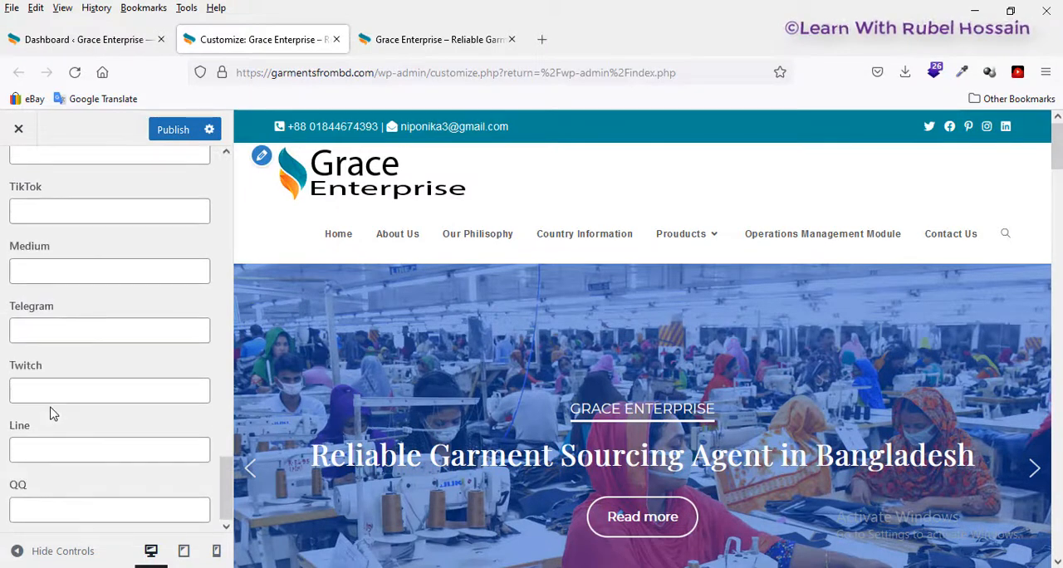
{"action": "scroll", "coordinate": [54, 474], "scroll_direction": "up", "scroll_amount": 4}
{"action": "left_click", "coordinate": [54, 369]}
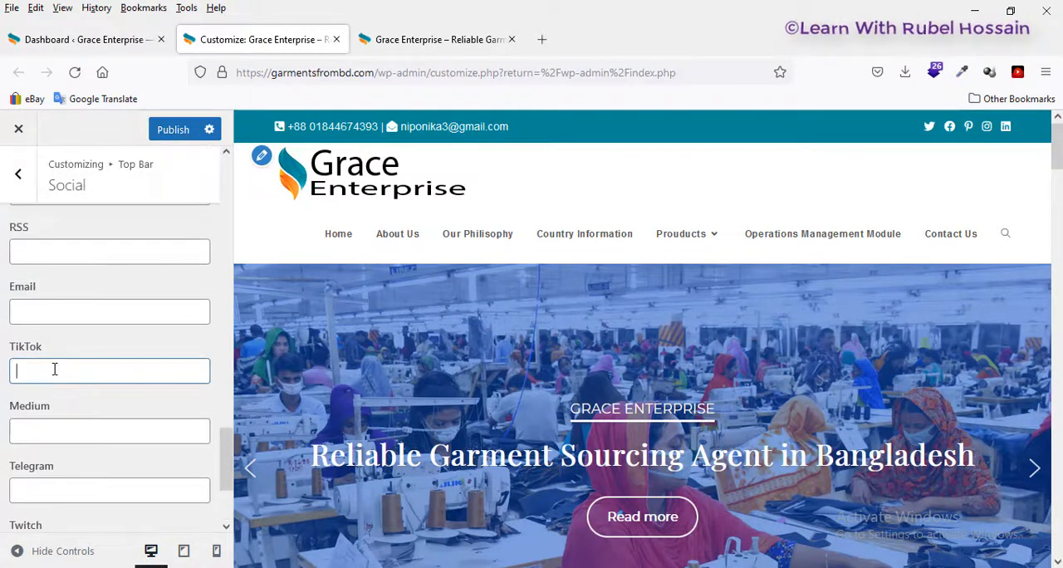
{"action": "left_click", "coordinate": [70, 308]}
{"action": "scroll", "coordinate": [25, 230], "scroll_direction": "up", "scroll_amount": 15}
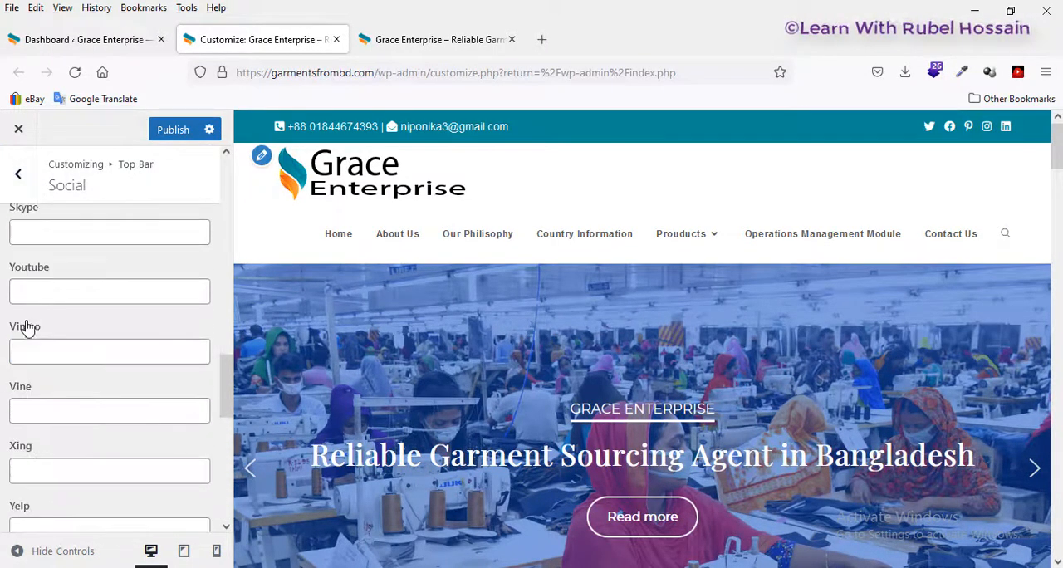
Step: Open the Top Bar's General settings and try yellow #ede100 as its background color before setting it to blue
{"action": "left_click", "coordinate": [13, 173]}
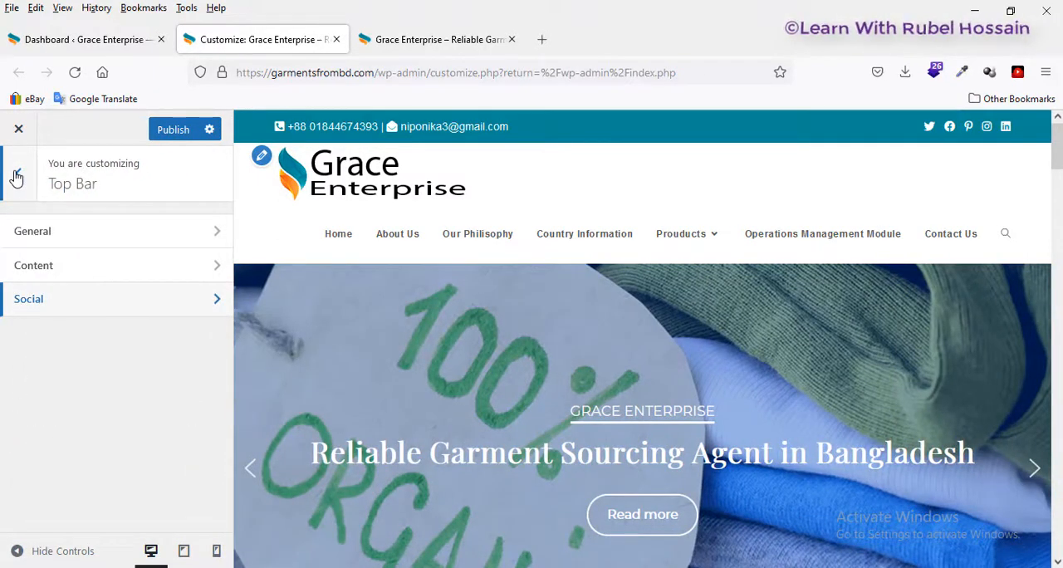
{"action": "left_click", "coordinate": [47, 232]}
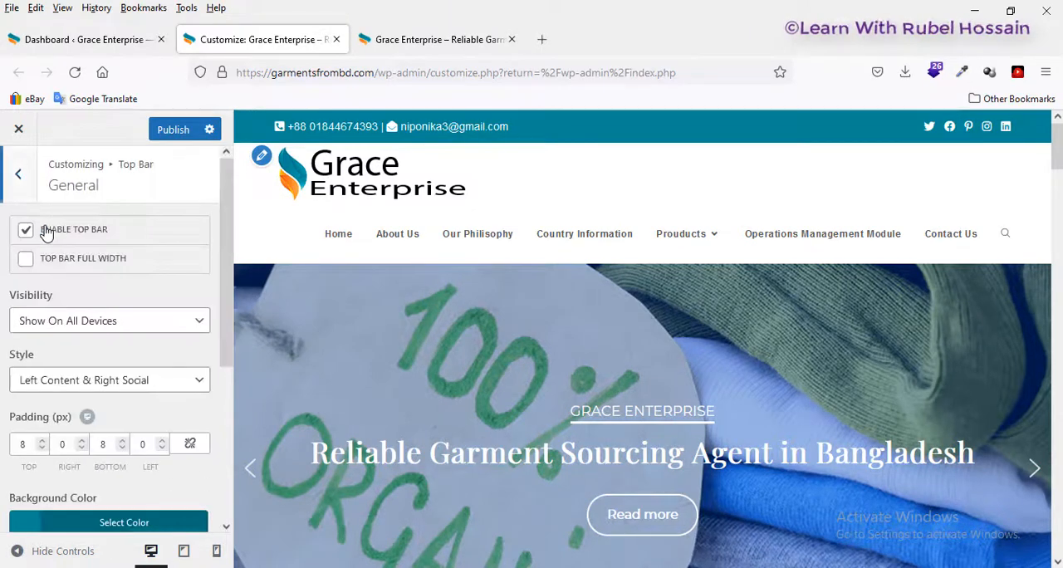
{"action": "scroll", "coordinate": [46, 311], "scroll_direction": "down", "scroll_amount": 3}
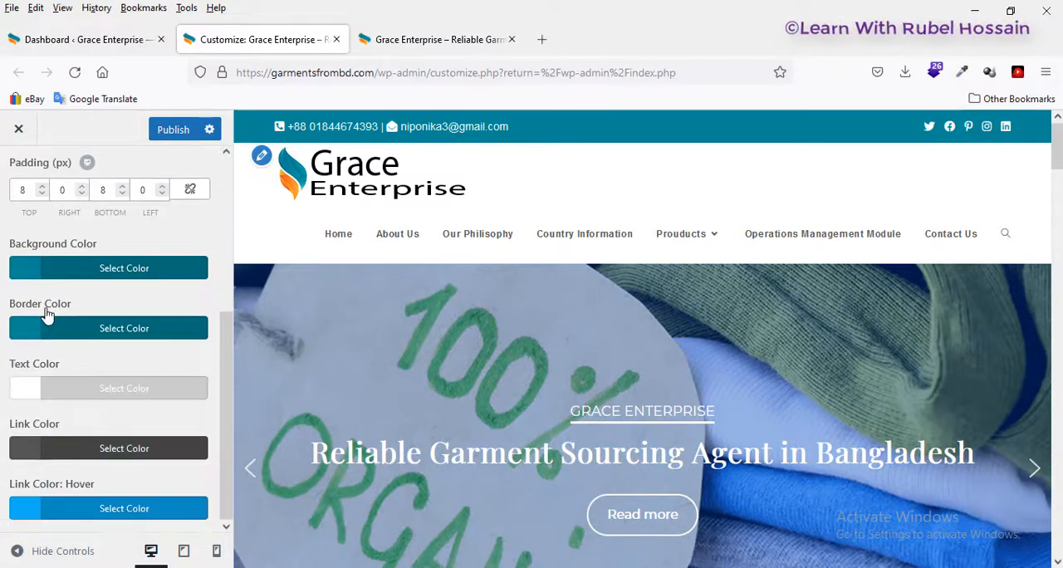
{"action": "scroll", "coordinate": [43, 309], "scroll_direction": "up", "scroll_amount": 2}
{"action": "scroll", "coordinate": [50, 315], "scroll_direction": "down", "scroll_amount": 1}
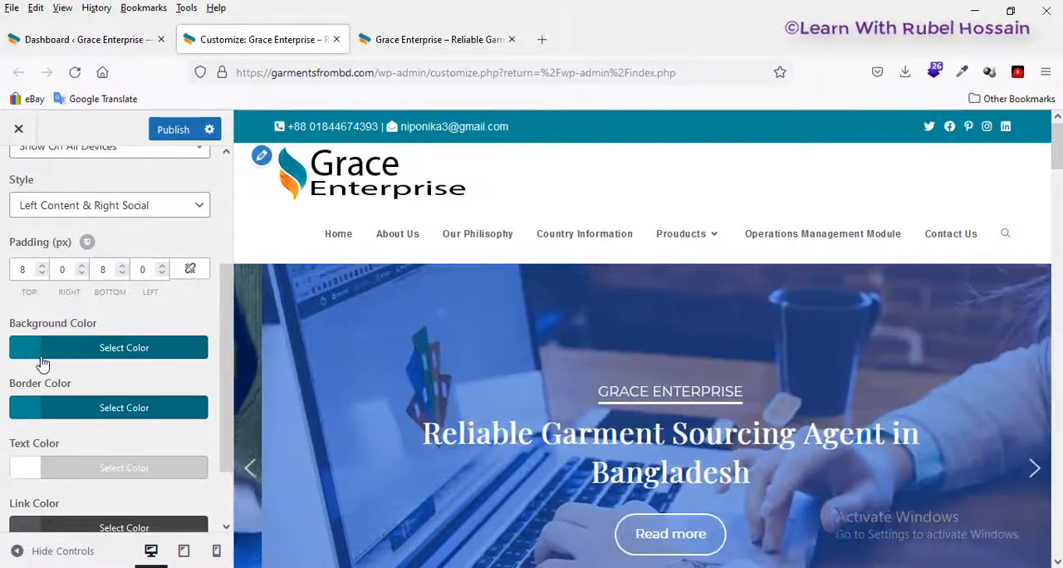
{"action": "left_click", "coordinate": [42, 350]}
{"action": "left_click", "coordinate": [41, 425]}
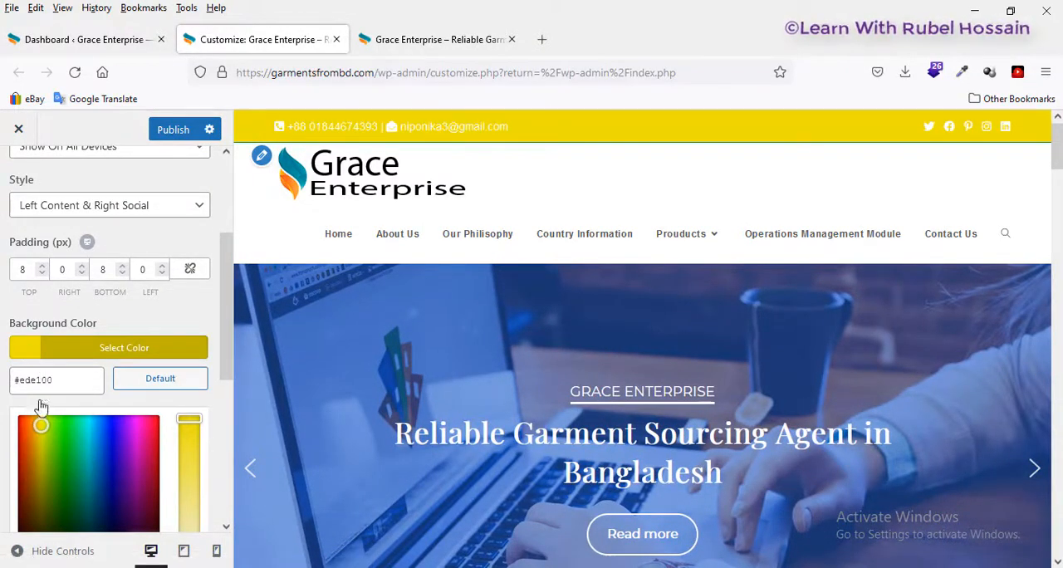
{"action": "left_click", "coordinate": [111, 446]}
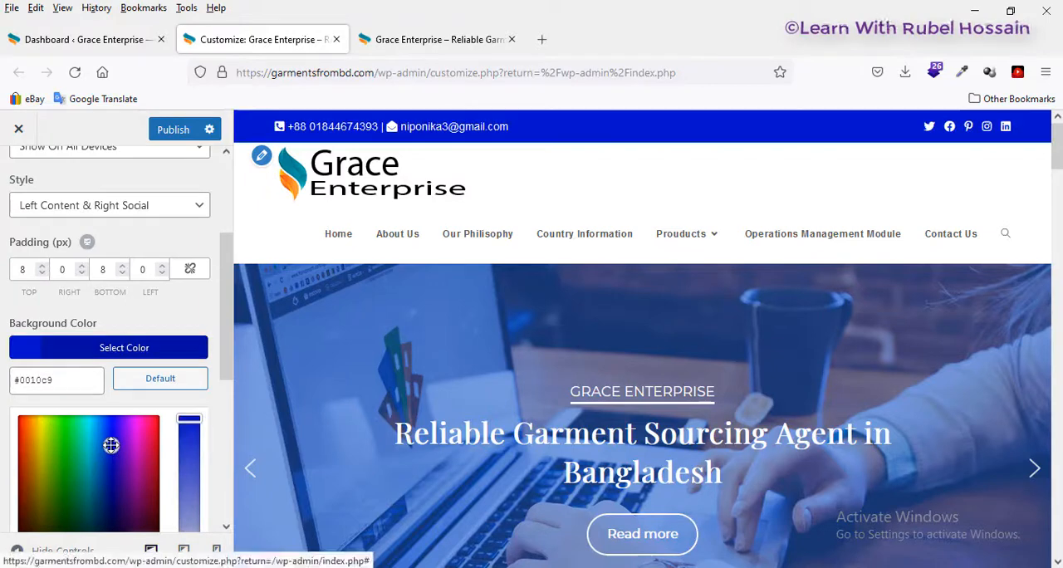
{"action": "left_click", "coordinate": [27, 355]}
Step: Try the green swatch as the top bar's text color before setting it to yellow #eeee22
{"action": "scroll", "coordinate": [27, 414], "scroll_direction": "down", "scroll_amount": 1}
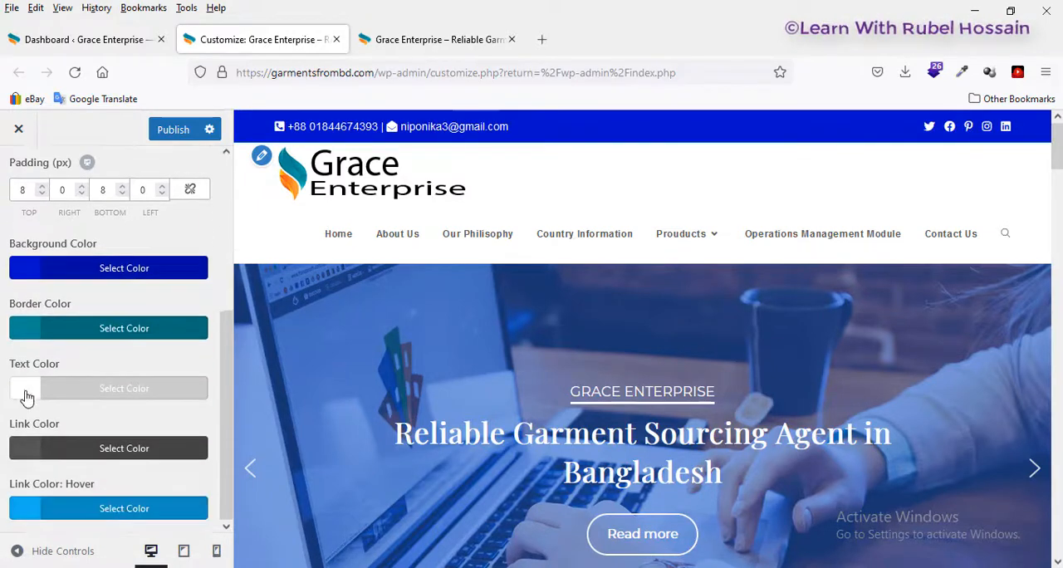
{"action": "left_click", "coordinate": [26, 394]}
{"action": "scroll", "coordinate": [49, 415], "scroll_direction": "down", "scroll_amount": 1}
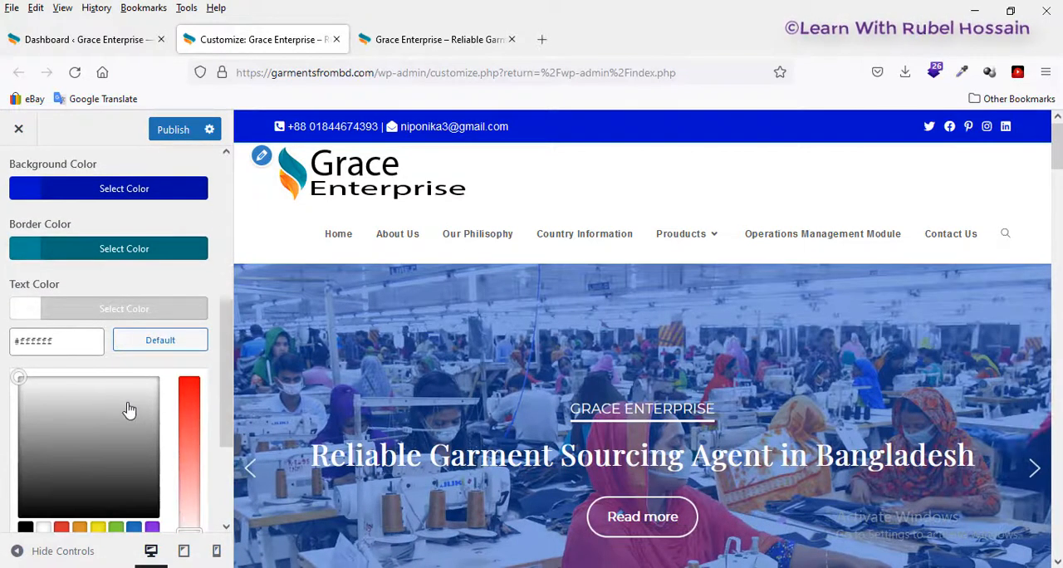
{"action": "scroll", "coordinate": [112, 482], "scroll_direction": "down", "scroll_amount": 1}
{"action": "left_click", "coordinate": [115, 451]}
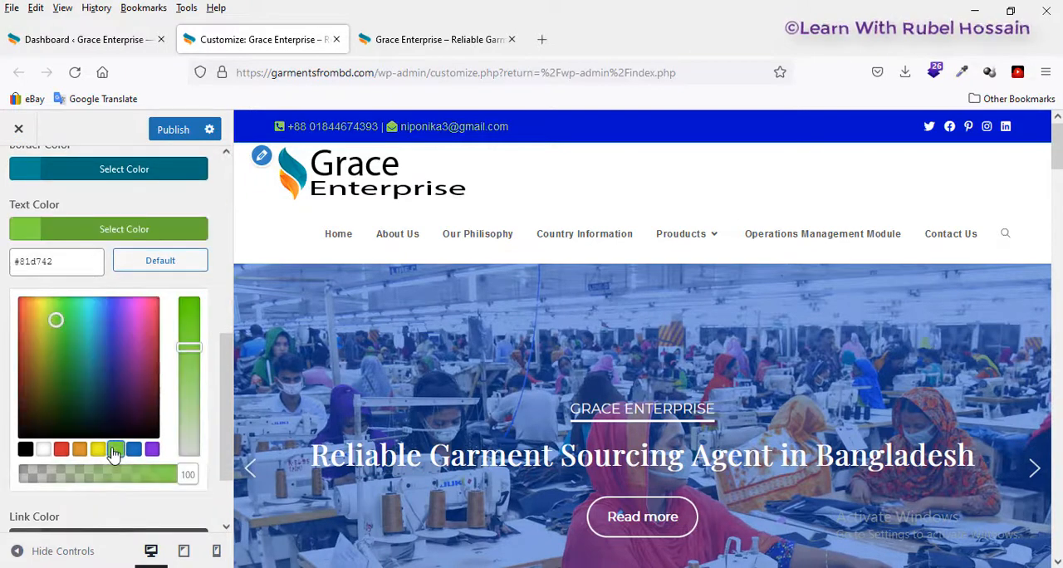
{"action": "left_click", "coordinate": [98, 451]}
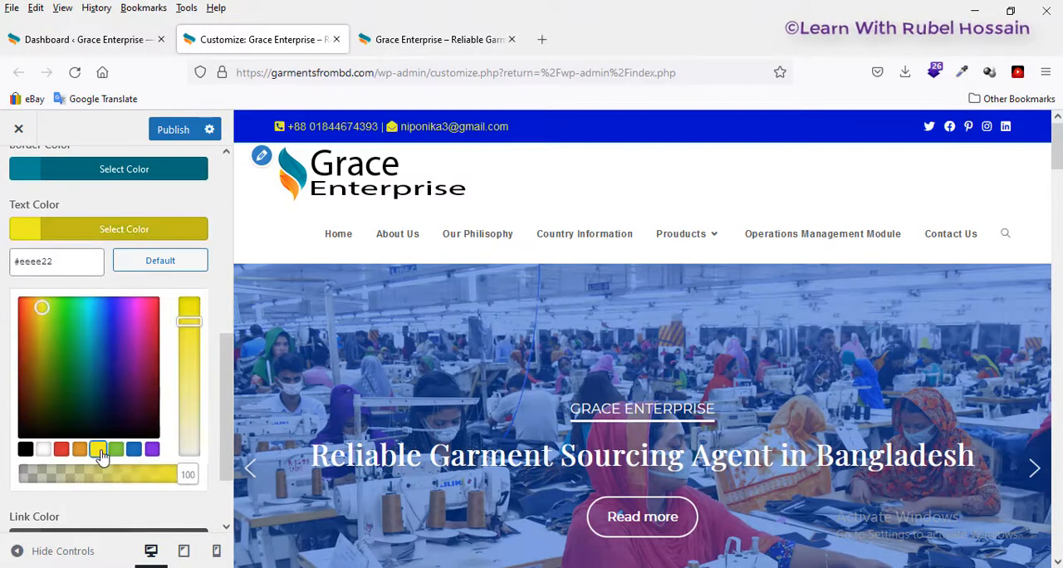
{"action": "left_click", "coordinate": [32, 236]}
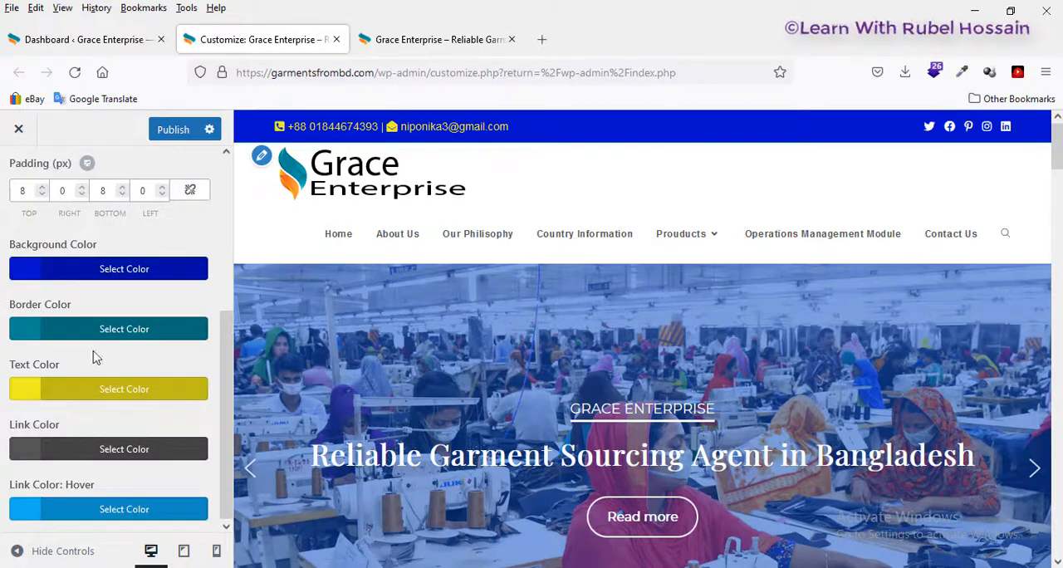
Step: Disable the top bar in its General settings and enable it again
{"action": "scroll", "coordinate": [93, 366], "scroll_direction": "up", "scroll_amount": 3}
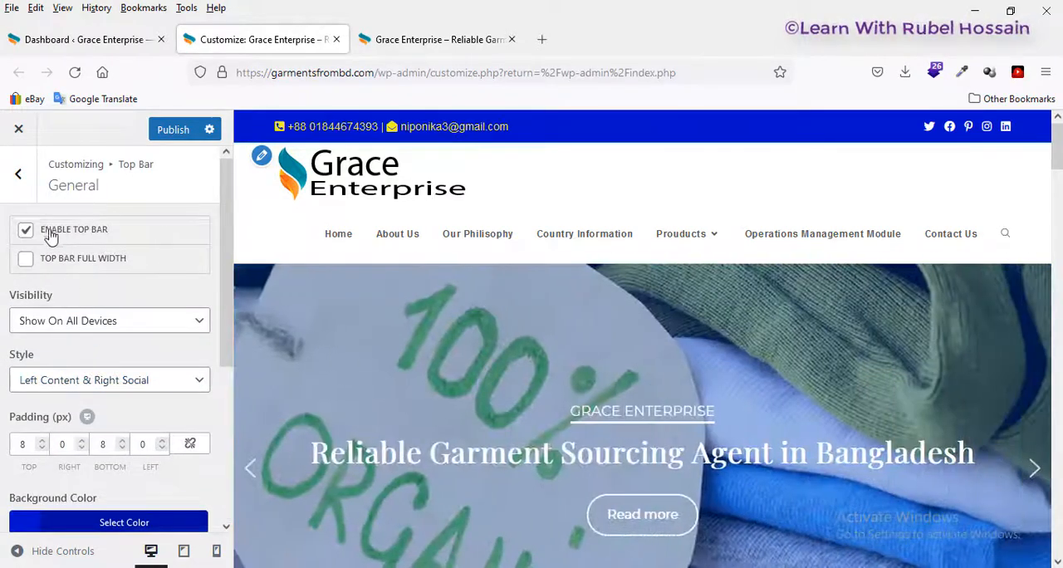
{"action": "left_click", "coordinate": [26, 231]}
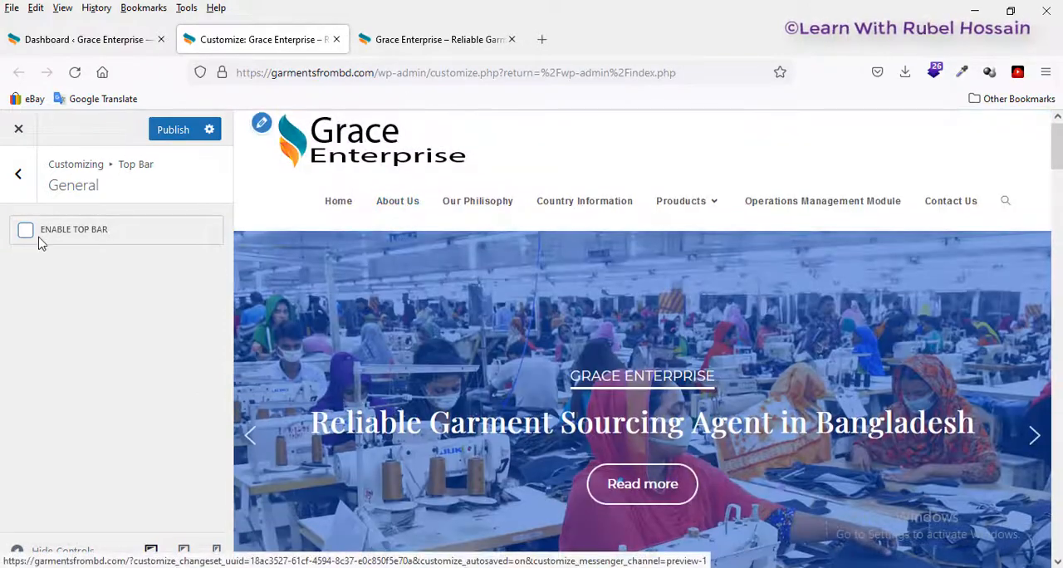
{"action": "left_click", "coordinate": [26, 232]}
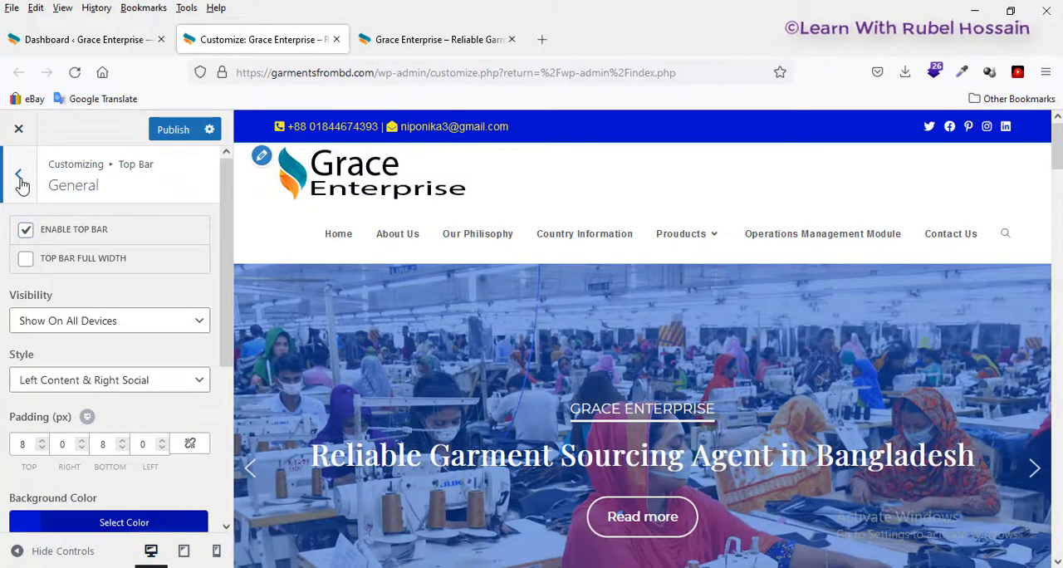
Step: Leave the Top Bar settings and return to the customizer's main list of sections
{"action": "left_click", "coordinate": [19, 177]}
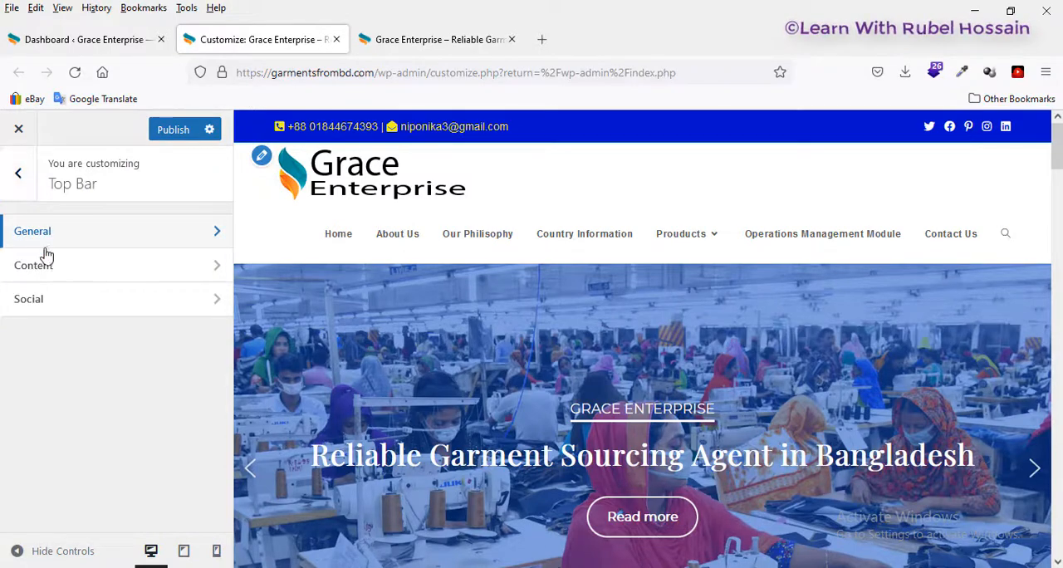
{"action": "left_click", "coordinate": [17, 177]}
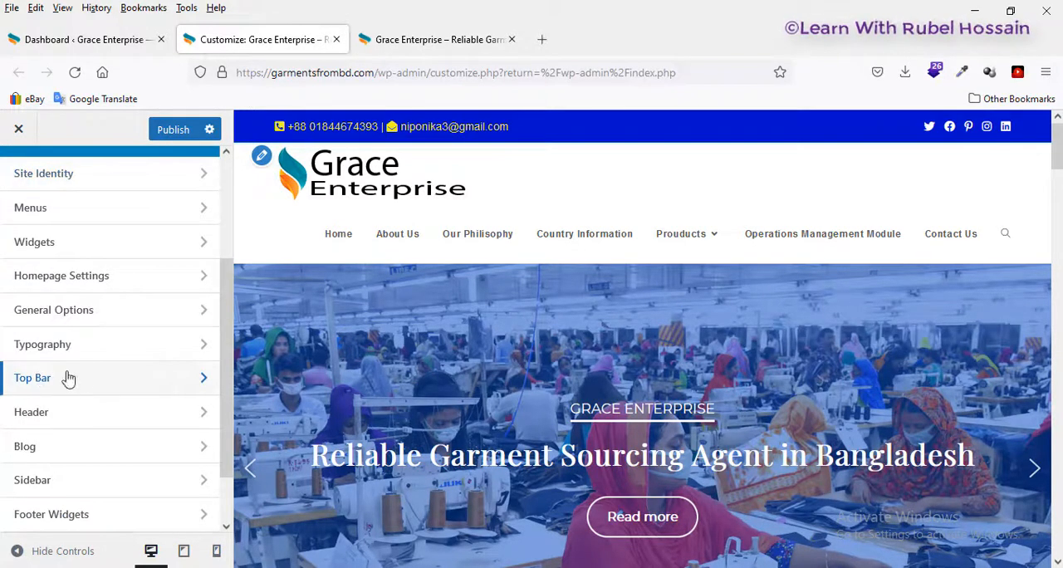
Step: Open the Logo settings within the customizer's Header section
{"action": "scroll", "coordinate": [86, 415], "scroll_direction": "down", "scroll_amount": 2}
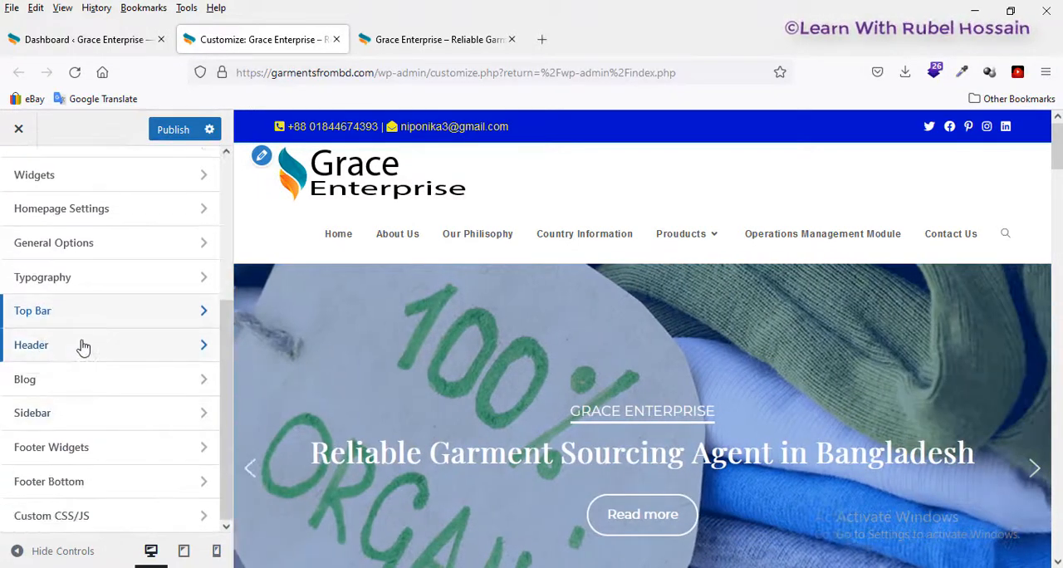
{"action": "left_click", "coordinate": [68, 352]}
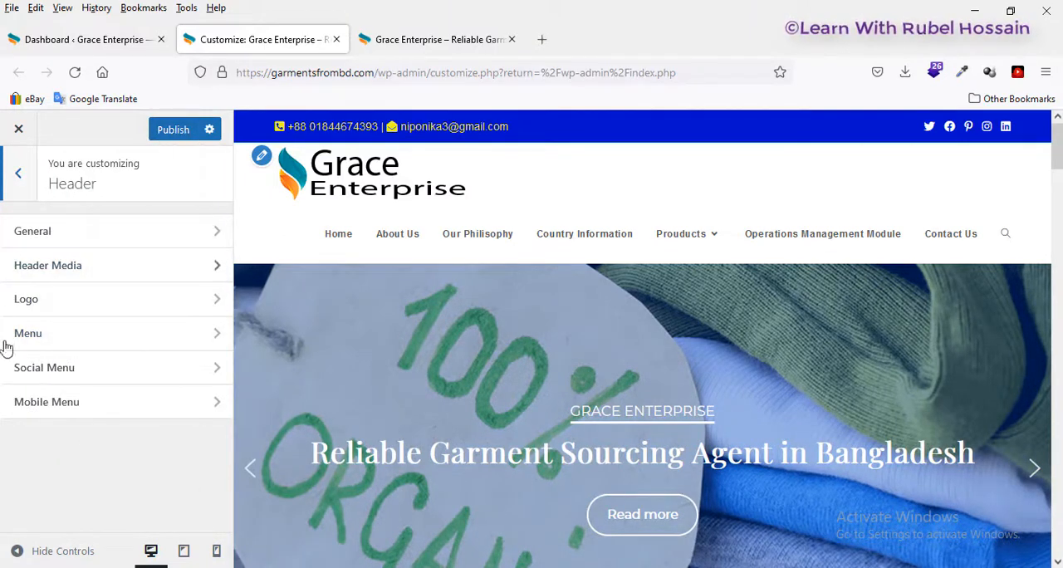
{"action": "left_click", "coordinate": [58, 300]}
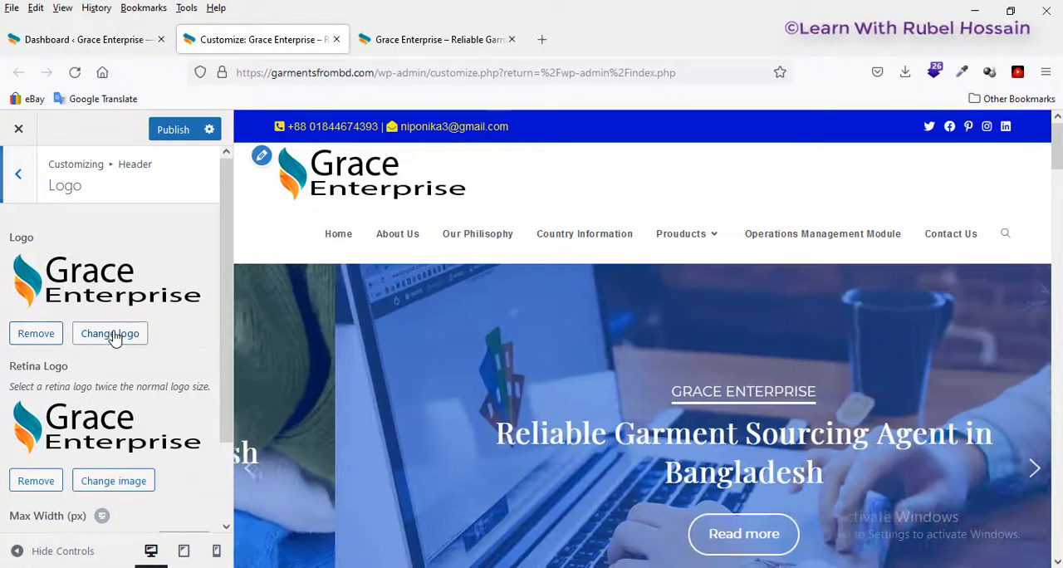
Step: View the media library and file upload options for changing the header logo, and leave them without choosing an image
{"action": "left_click", "coordinate": [113, 336]}
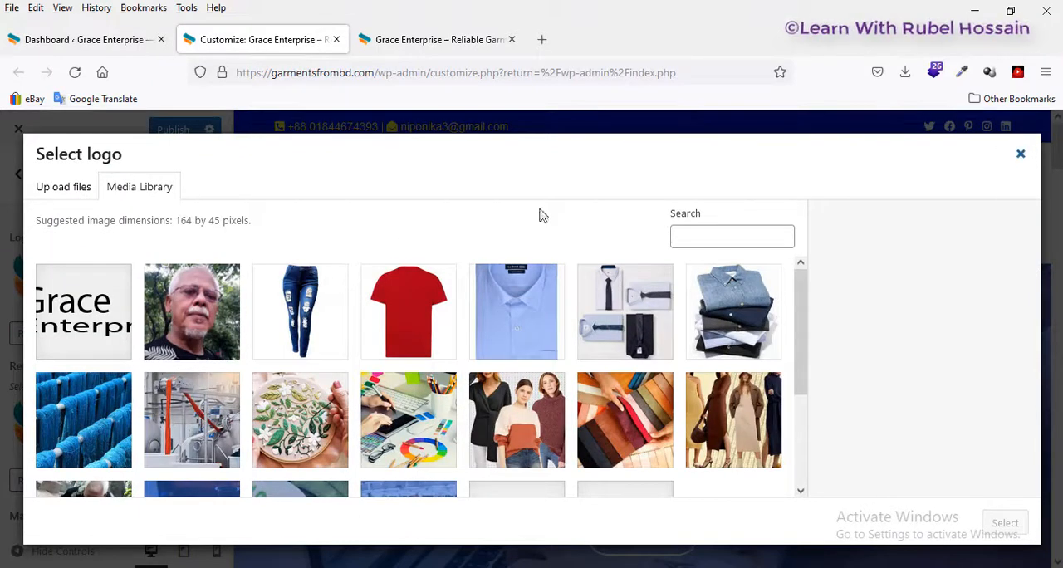
{"action": "left_click", "coordinate": [67, 189]}
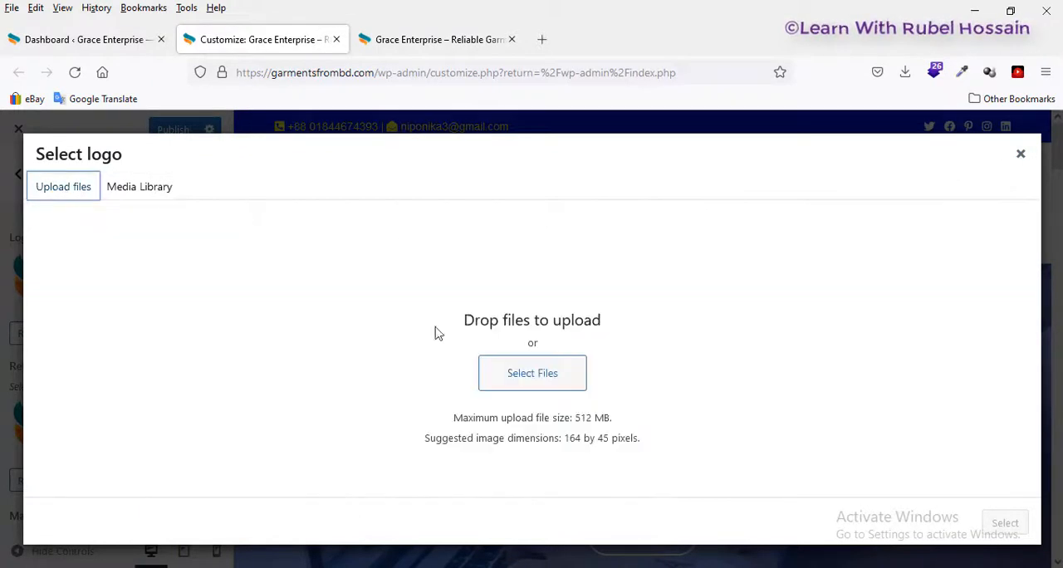
{"action": "left_click", "coordinate": [548, 372]}
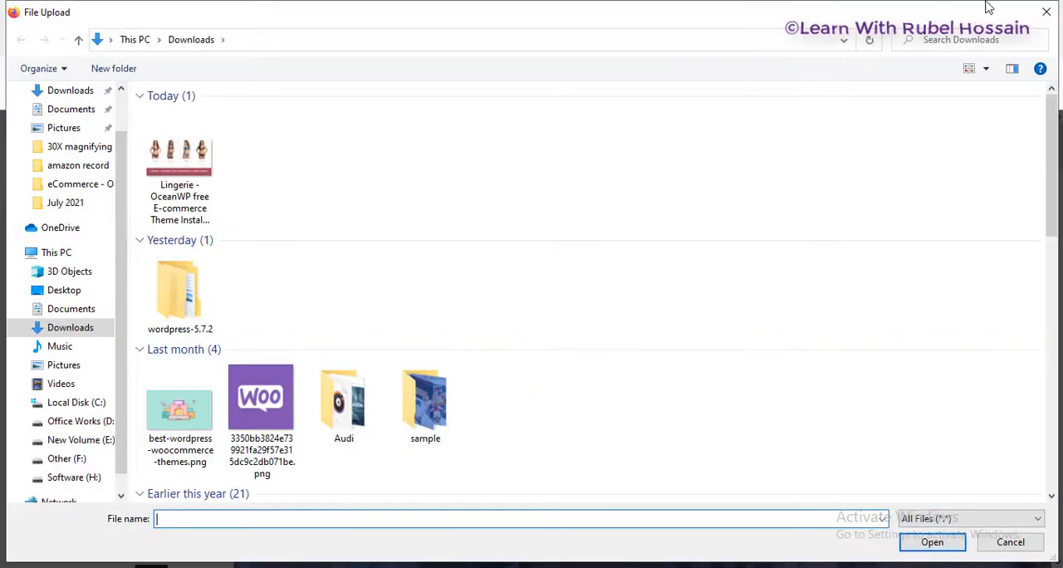
{"action": "left_click", "coordinate": [1046, 12]}
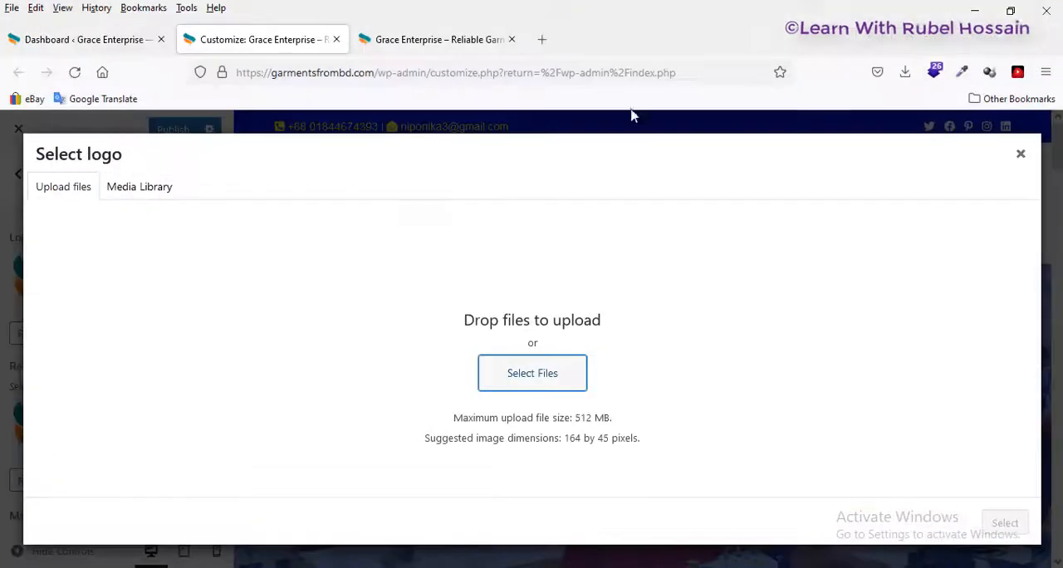
{"action": "left_click", "coordinate": [1021, 154]}
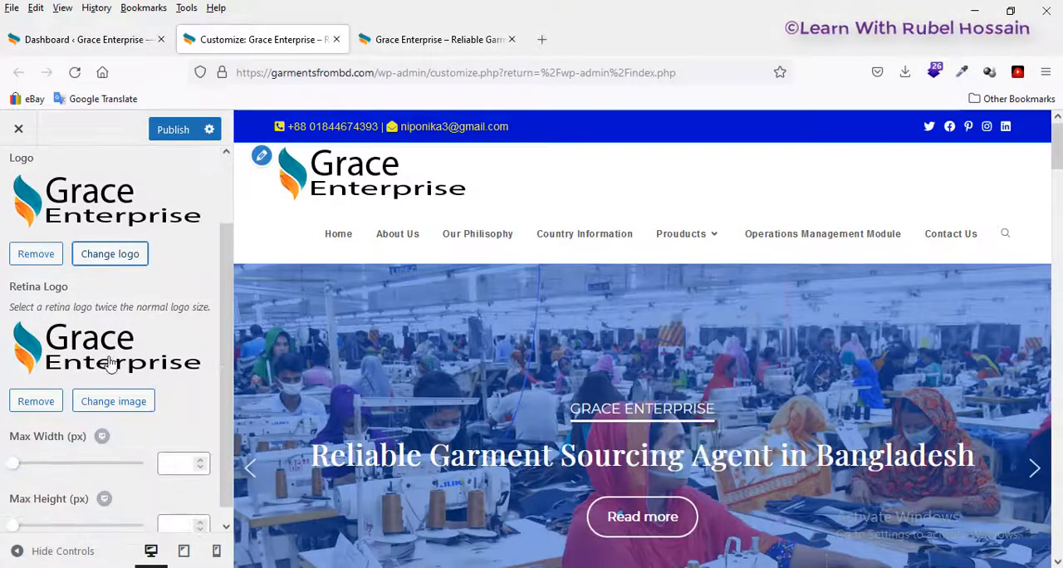
{"action": "scroll", "coordinate": [125, 332], "scroll_direction": "up", "scroll_amount": 2}
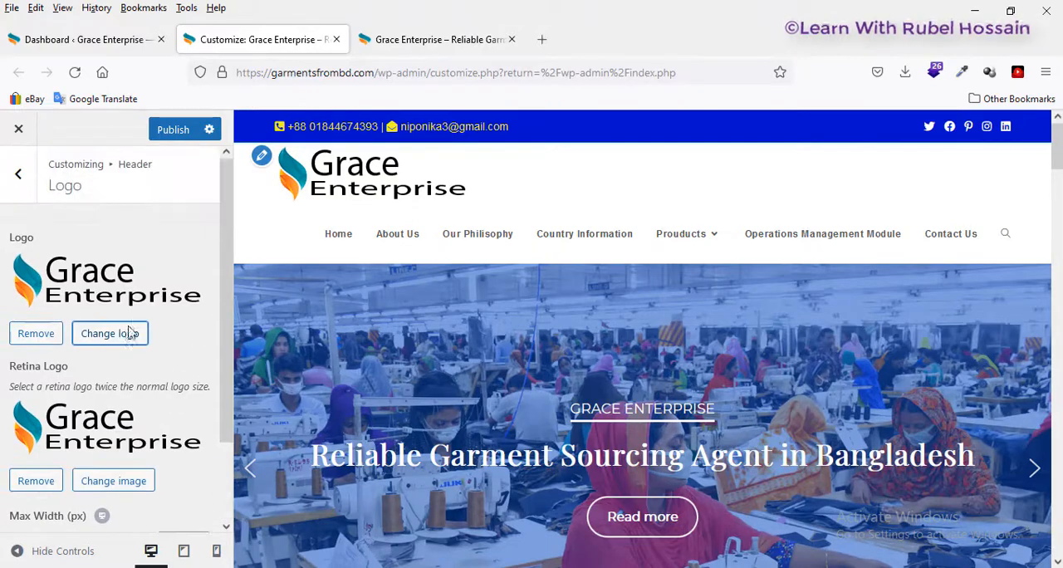
Step: Examine the main styling and dropdown styling options in the Header's Menu settings, and return to the main list of sections
{"action": "left_click", "coordinate": [19, 176]}
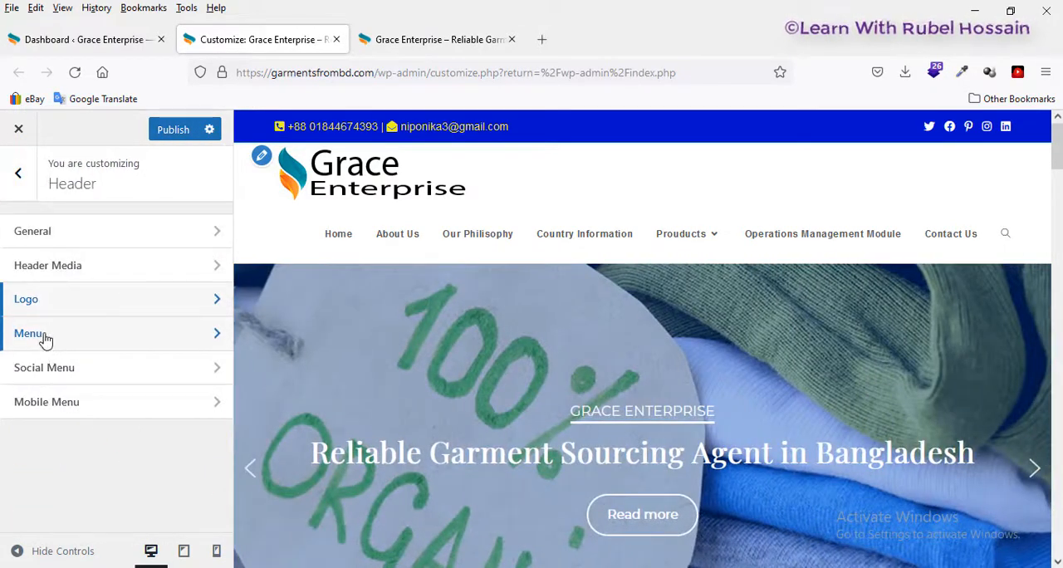
{"action": "left_click", "coordinate": [44, 334]}
{"action": "scroll", "coordinate": [71, 330], "scroll_direction": "down", "scroll_amount": 5}
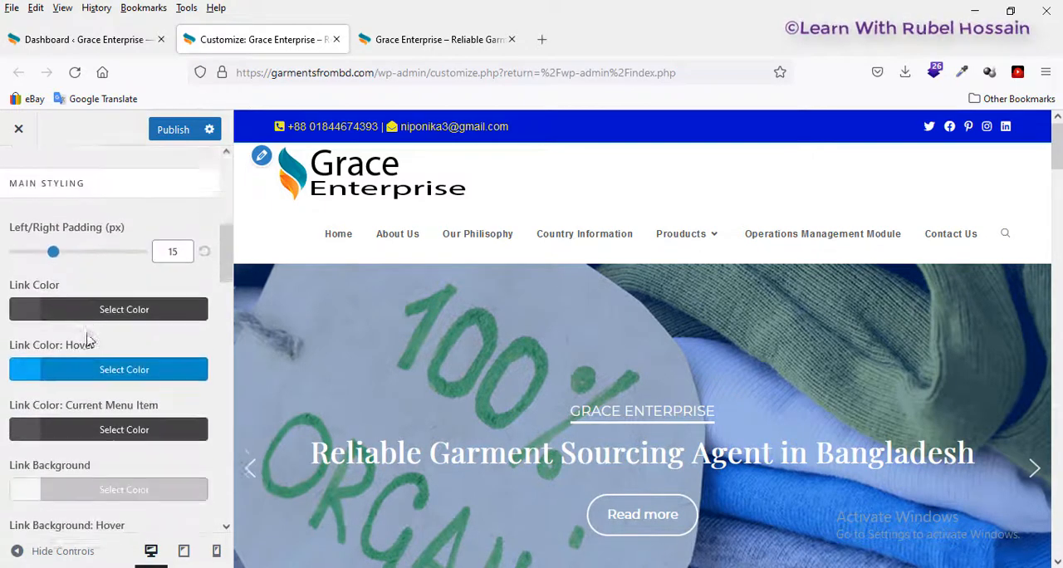
{"action": "scroll", "coordinate": [88, 340], "scroll_direction": "down", "scroll_amount": 10}
{"action": "scroll", "coordinate": [97, 384], "scroll_direction": "up", "scroll_amount": 5}
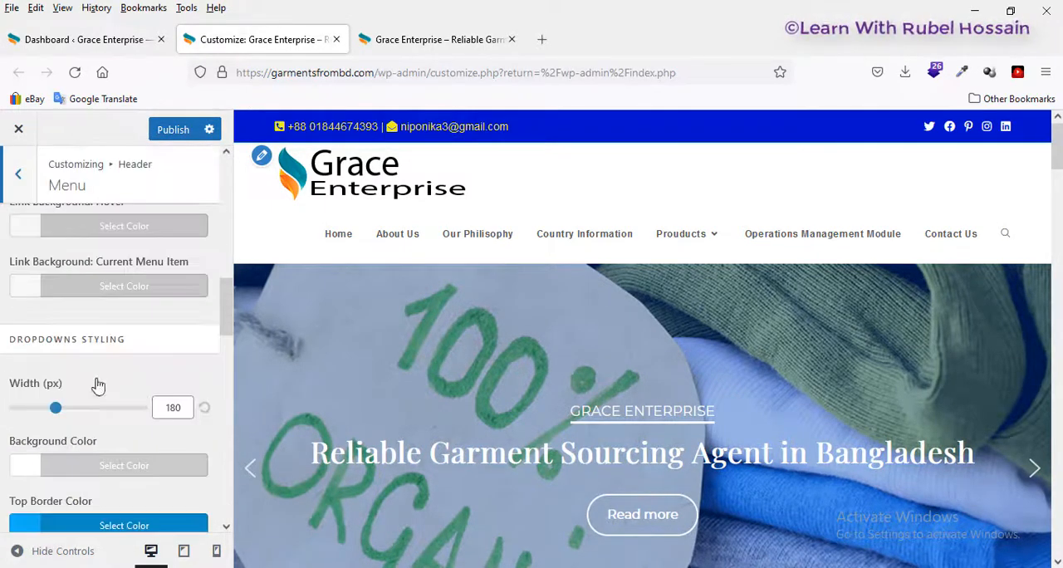
{"action": "scroll", "coordinate": [96, 384], "scroll_direction": "up", "scroll_amount": 10}
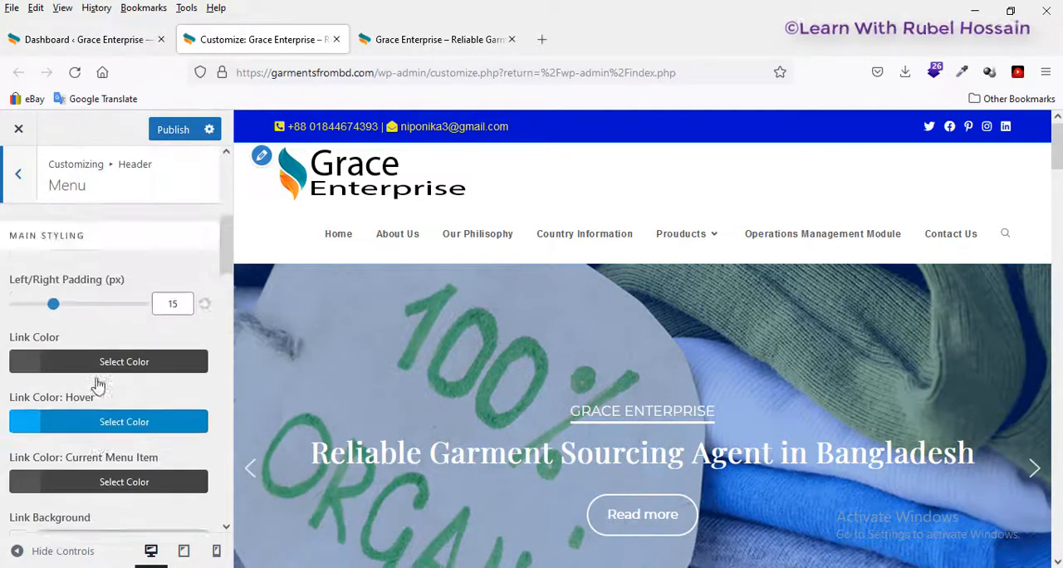
{"action": "left_click", "coordinate": [19, 177]}
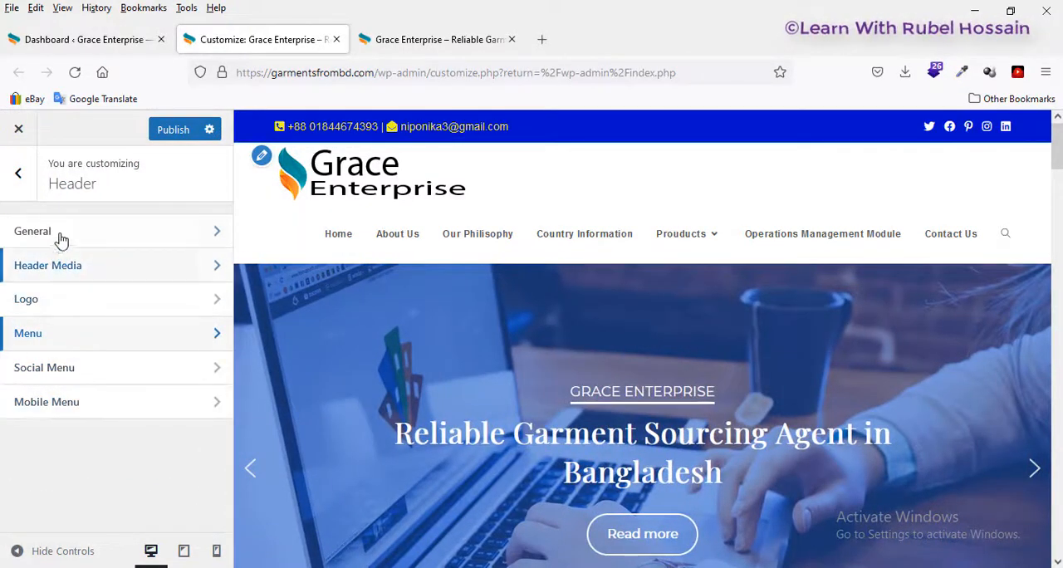
{"action": "left_click", "coordinate": [20, 177]}
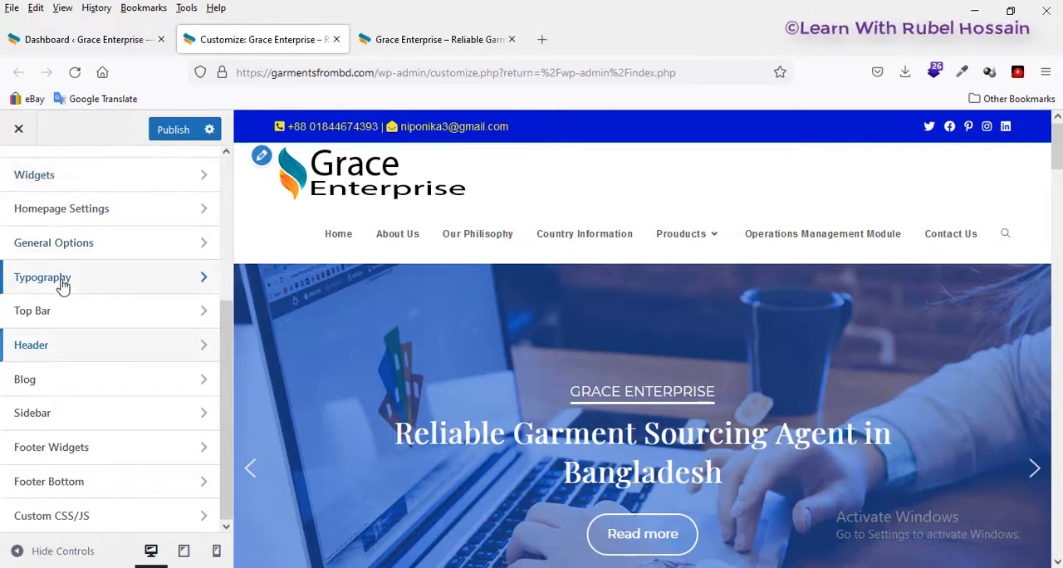
Step: Examine the Main Menu's font settings under Typography, including its font size, and return to the main list of sections
{"action": "left_click", "coordinate": [61, 285]}
{"action": "scroll", "coordinate": [83, 308], "scroll_direction": "down", "scroll_amount": 5}
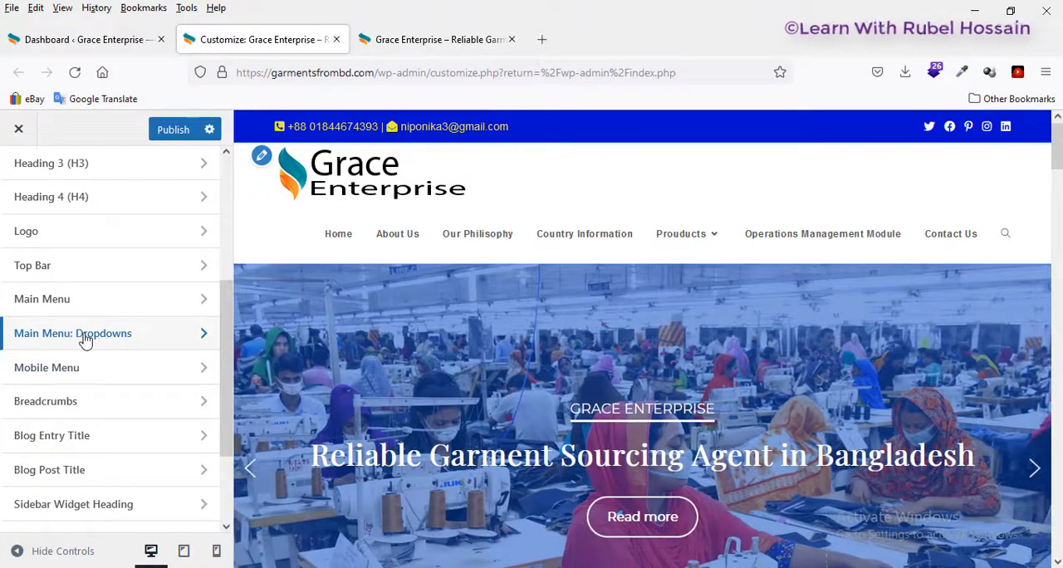
{"action": "left_click", "coordinate": [44, 297]}
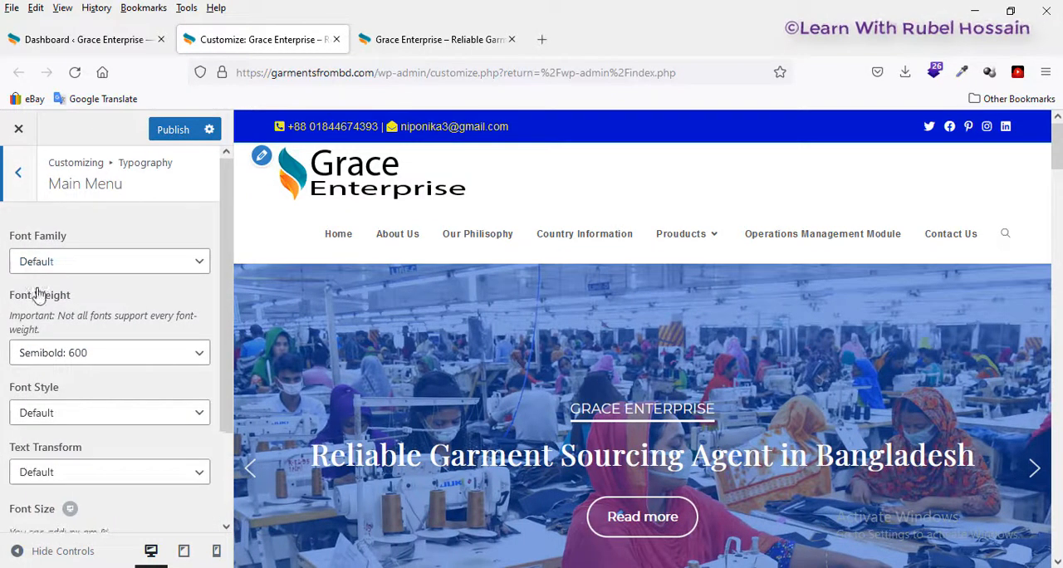
{"action": "scroll", "coordinate": [25, 287], "scroll_direction": "down", "scroll_amount": 2}
{"action": "scroll", "coordinate": [92, 349], "scroll_direction": "down", "scroll_amount": 1}
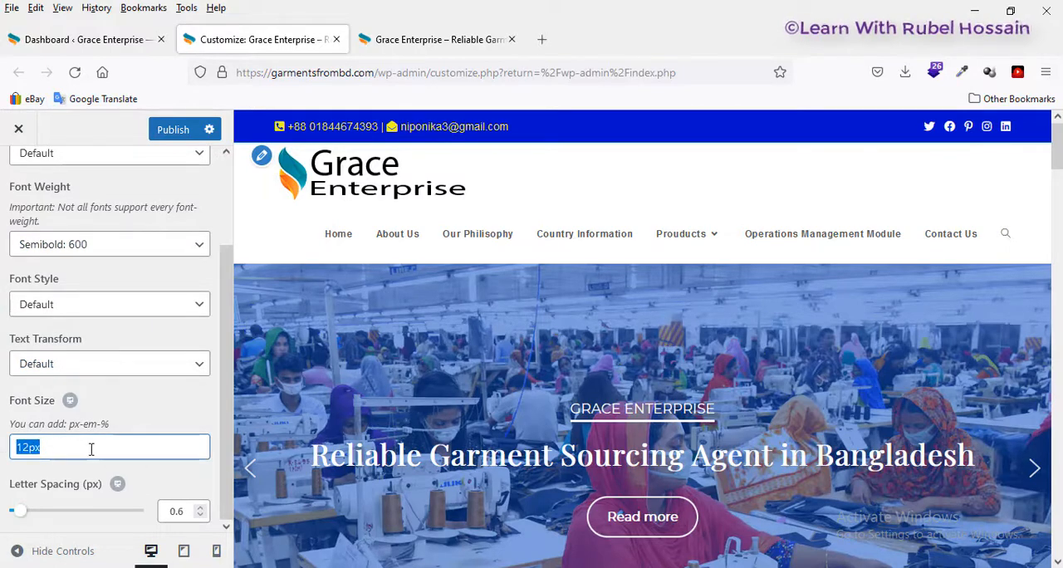
{"action": "scroll", "coordinate": [46, 394], "scroll_direction": "up", "scroll_amount": 3}
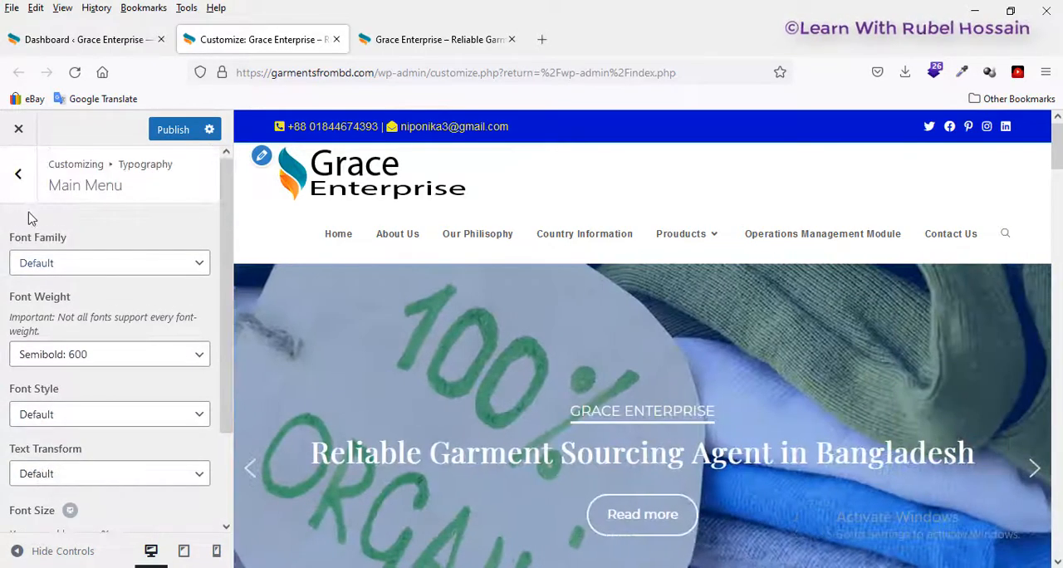
{"action": "left_click", "coordinate": [24, 191]}
{"action": "scroll", "coordinate": [60, 257], "scroll_direction": "up", "scroll_amount": 3}
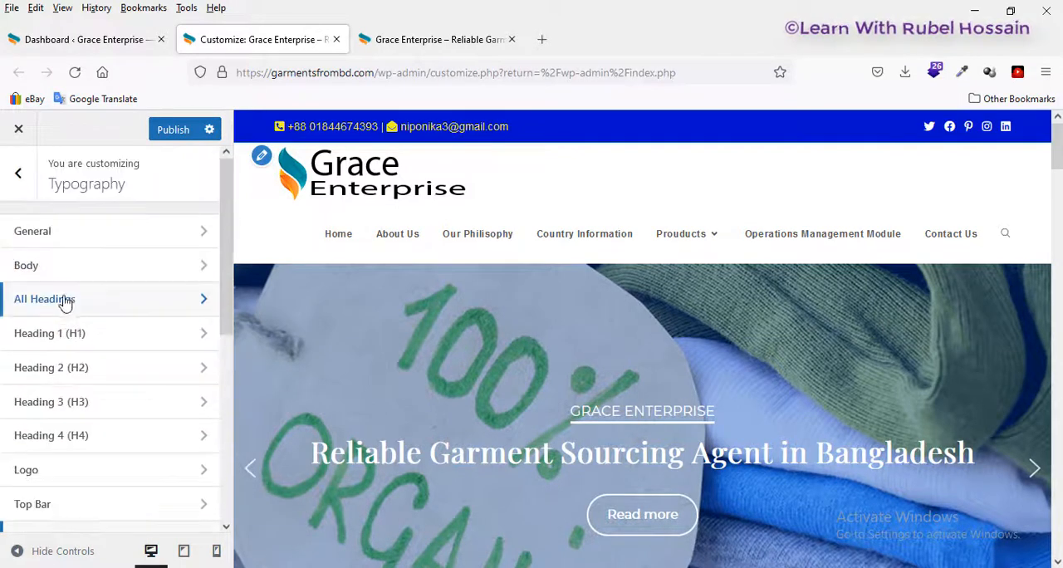
{"action": "left_click", "coordinate": [21, 177]}
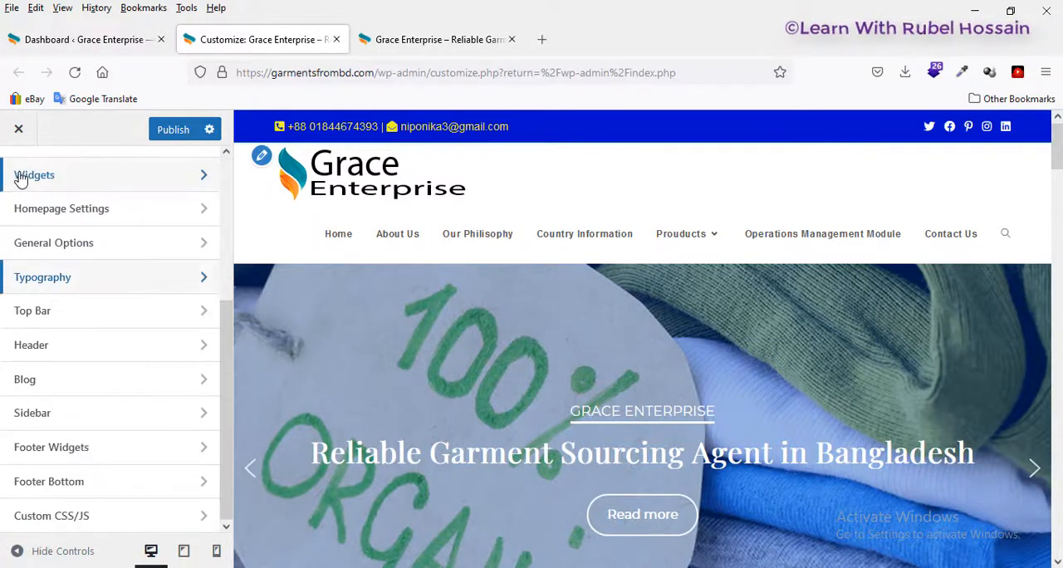
{"action": "scroll", "coordinate": [19, 178], "scroll_direction": "up", "scroll_amount": 3}
Step: Close the customizer without saving its changes and close the site's front-end page
{"action": "left_click", "coordinate": [336, 40]}
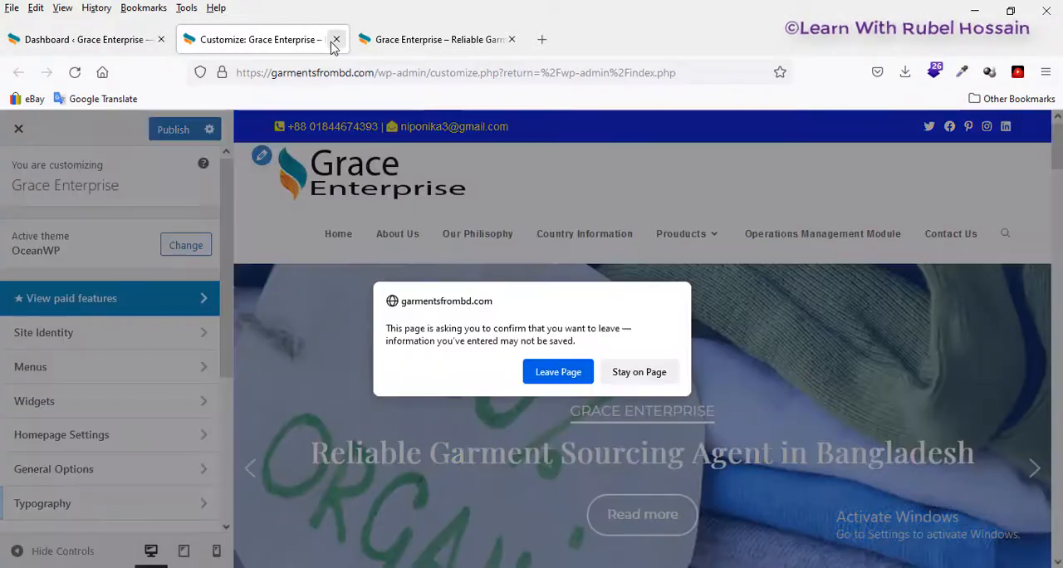
{"action": "left_click", "coordinate": [555, 374]}
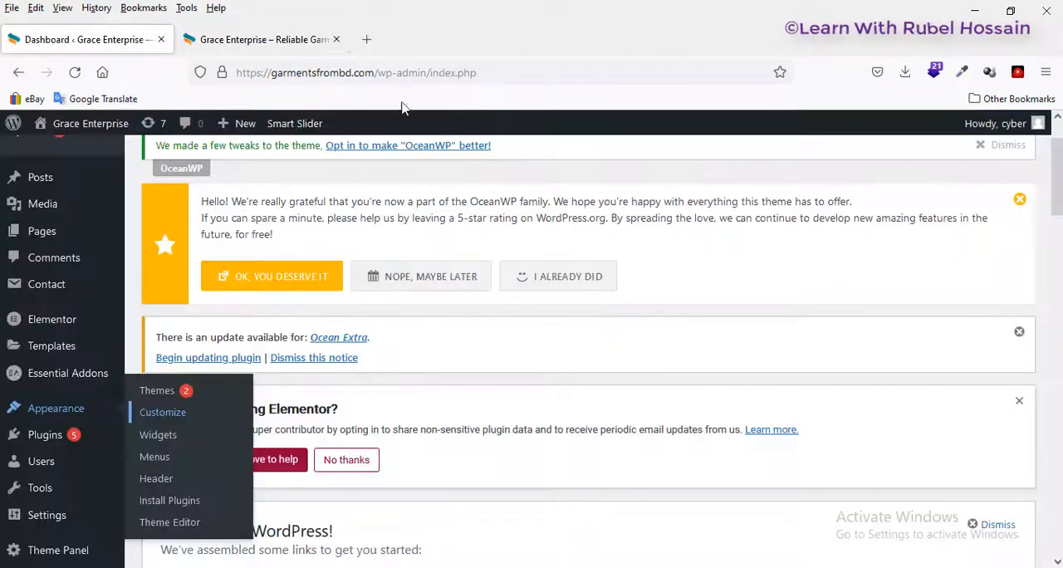
{"action": "left_click", "coordinate": [337, 40]}
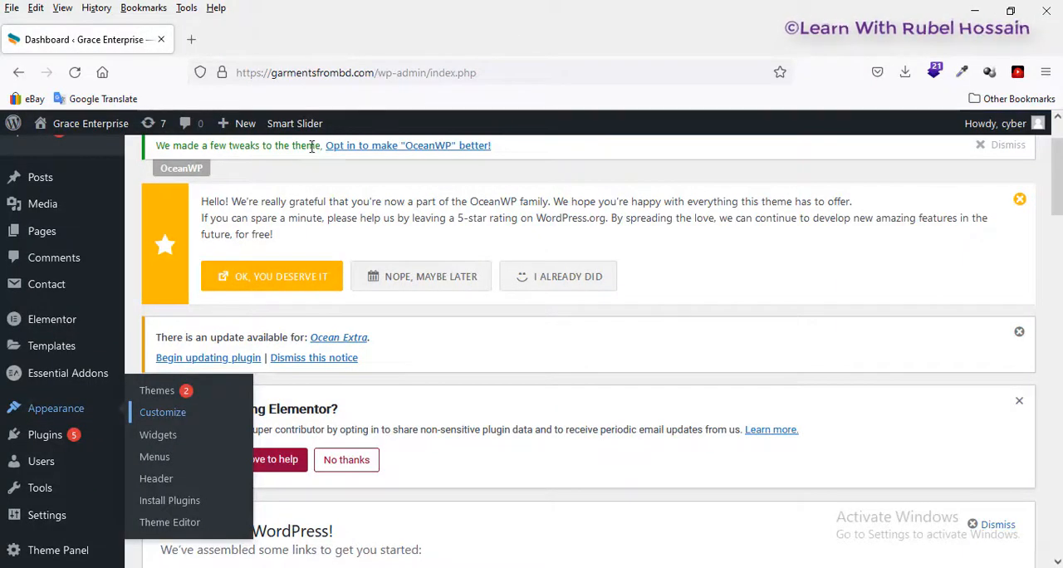
Step: Open the theme customizer from the dashboard in a new browser tab and switch to it
{"action": "right_click", "coordinate": [162, 415]}
{"action": "left_click", "coordinate": [242, 145]}
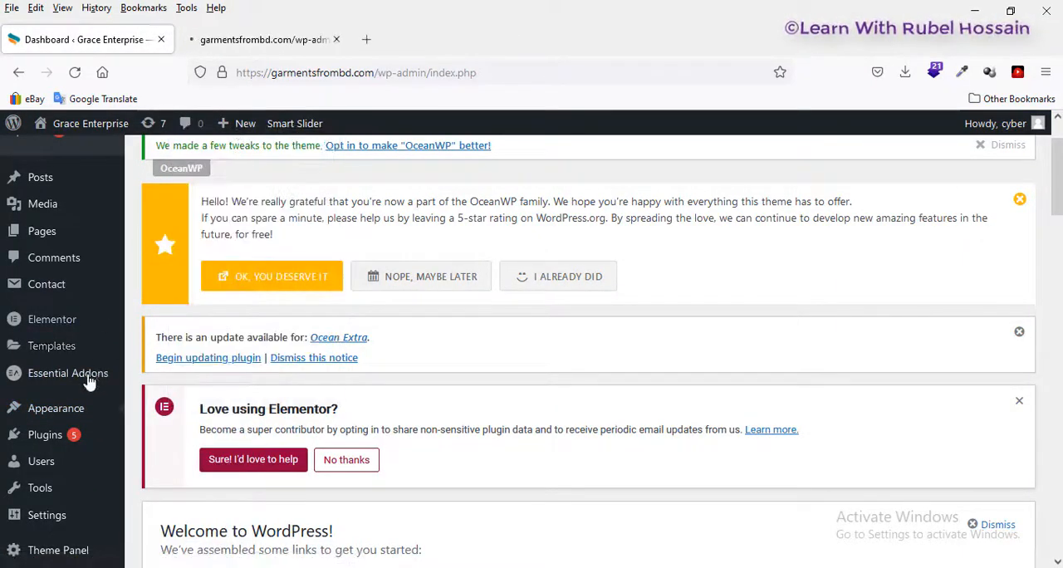
{"action": "mouse_move", "coordinate": [83, 414]}
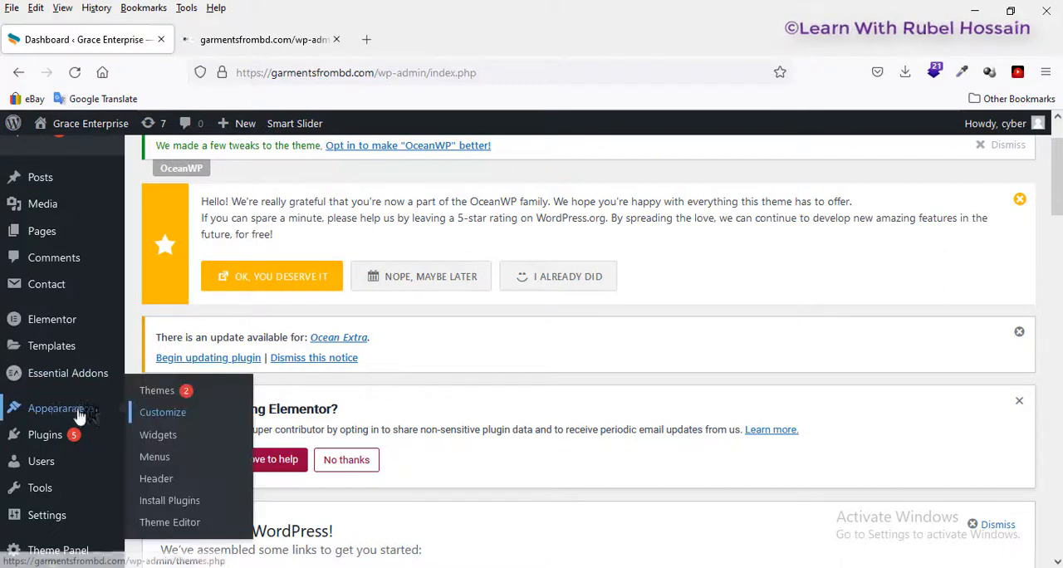
{"action": "left_click", "coordinate": [252, 48]}
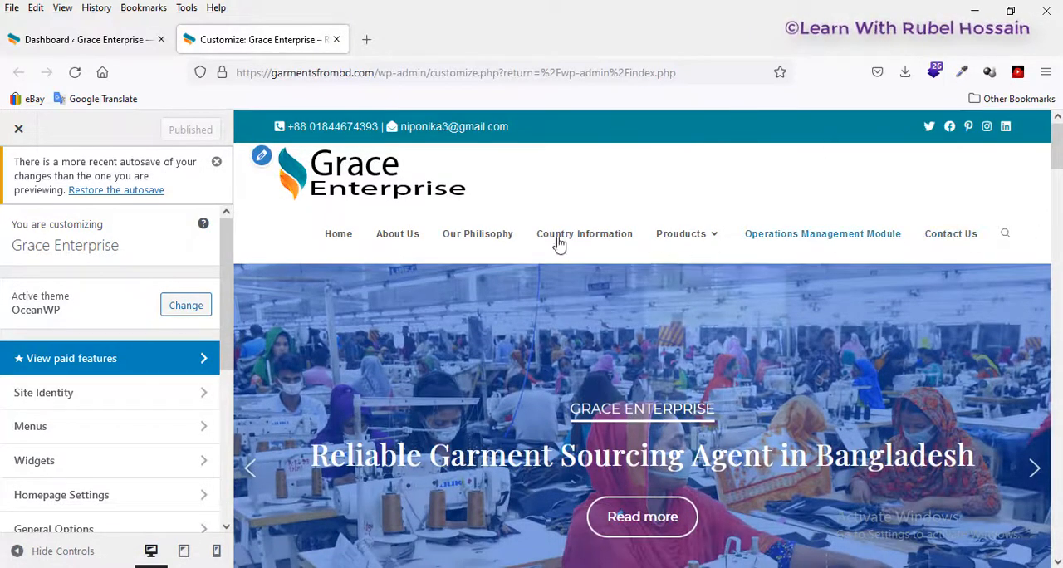
Step: Go back to the dashboard, open the Menus page under Appearance and choose menu navigation (Main) as the menu to edit
{"action": "left_click", "coordinate": [98, 39]}
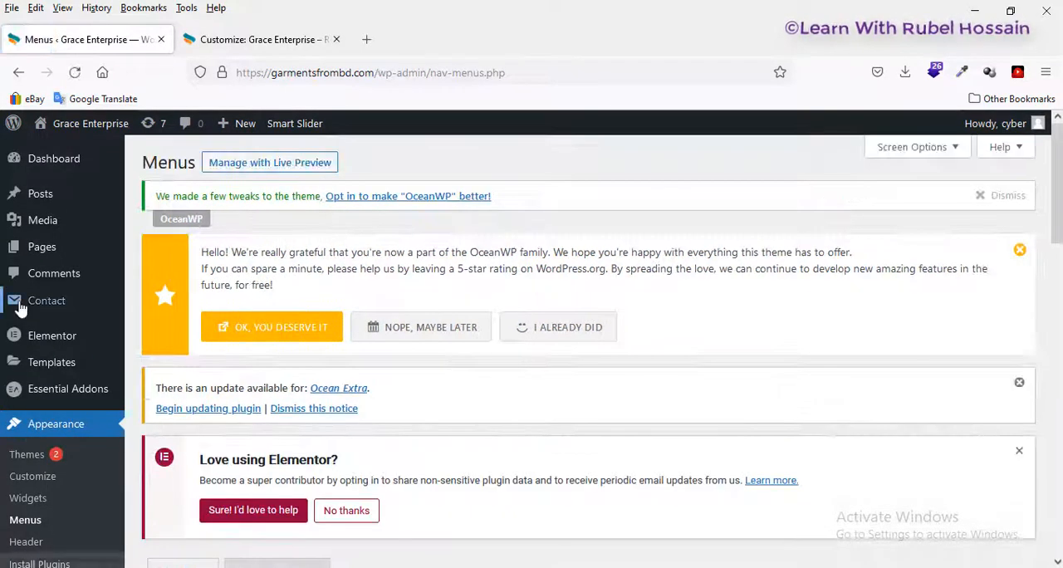
{"action": "scroll", "coordinate": [58, 332], "scroll_direction": "down", "scroll_amount": 2}
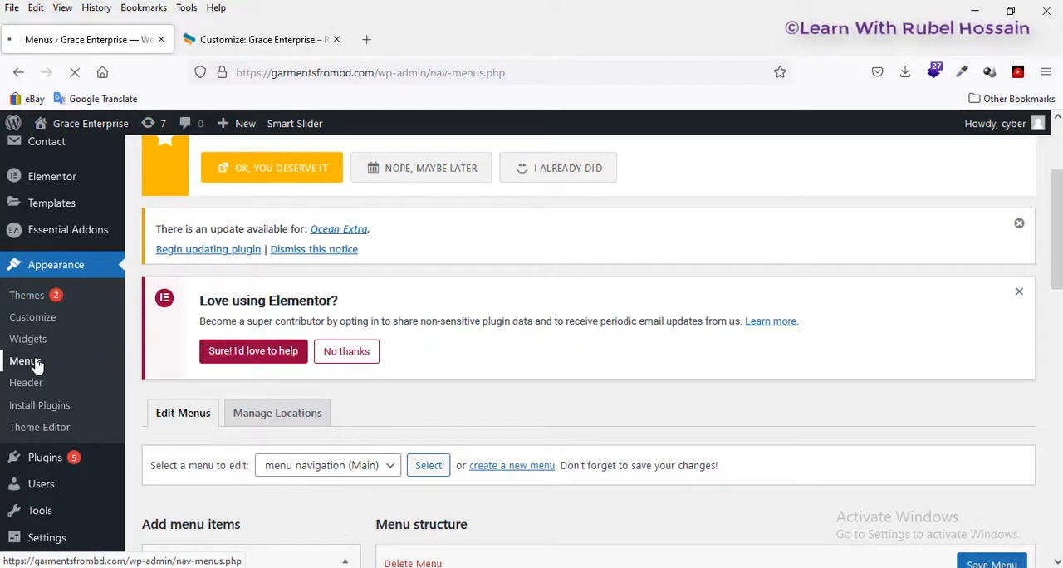
{"action": "scroll", "coordinate": [419, 308], "scroll_direction": "down", "scroll_amount": 2}
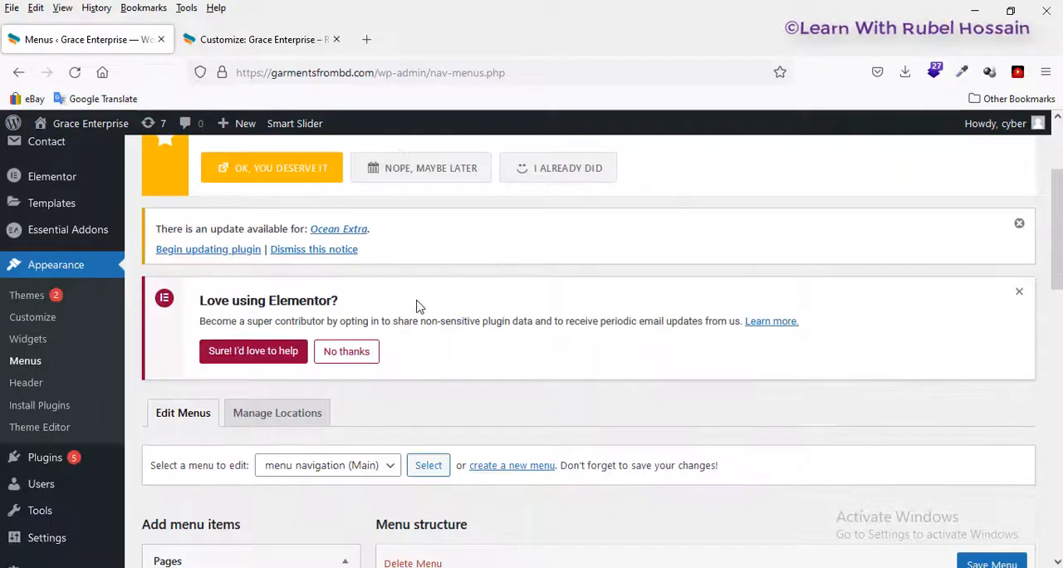
{"action": "scroll", "coordinate": [420, 307], "scroll_direction": "down", "scroll_amount": 3}
{"action": "scroll", "coordinate": [390, 274], "scroll_direction": "down", "scroll_amount": 2}
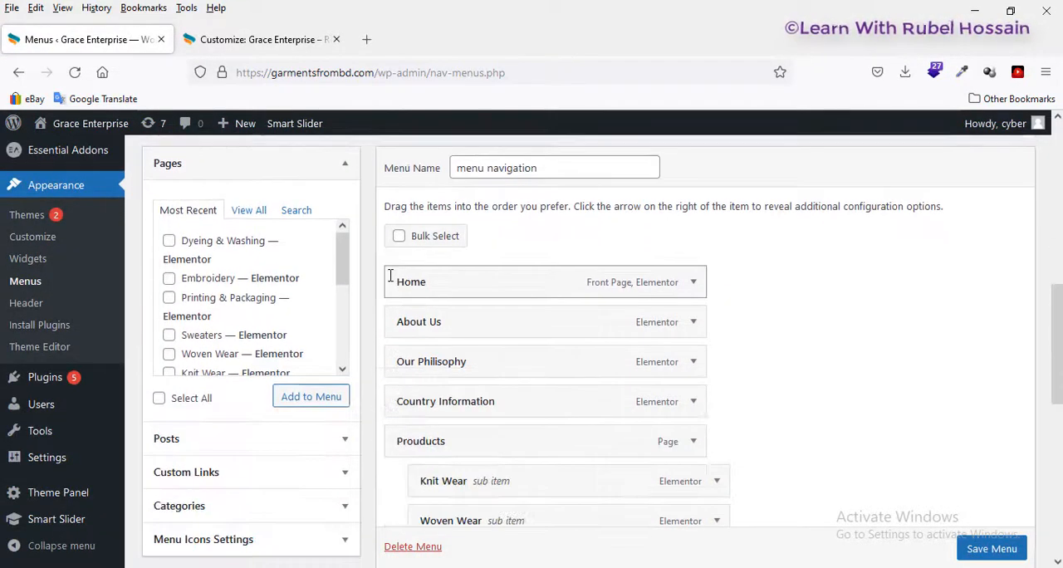
{"action": "scroll", "coordinate": [382, 266], "scroll_direction": "up", "scroll_amount": 2}
{"action": "left_click", "coordinate": [388, 236]}
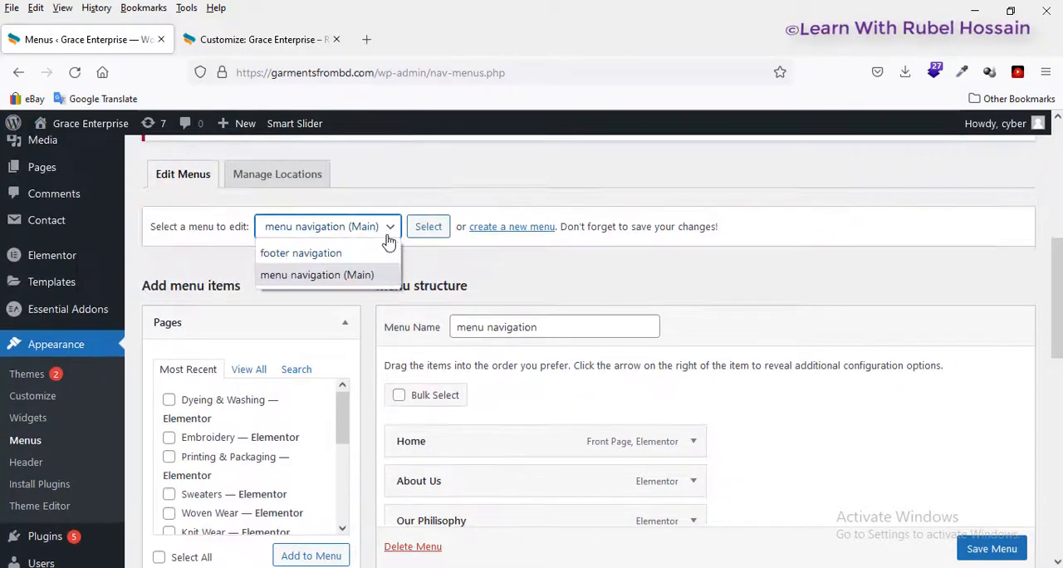
{"action": "left_click", "coordinate": [363, 275]}
Step: Examine the main navigation menu's structure, including the sub-items nested under Prouducts
{"action": "scroll", "coordinate": [670, 318], "scroll_direction": "down", "scroll_amount": 2}
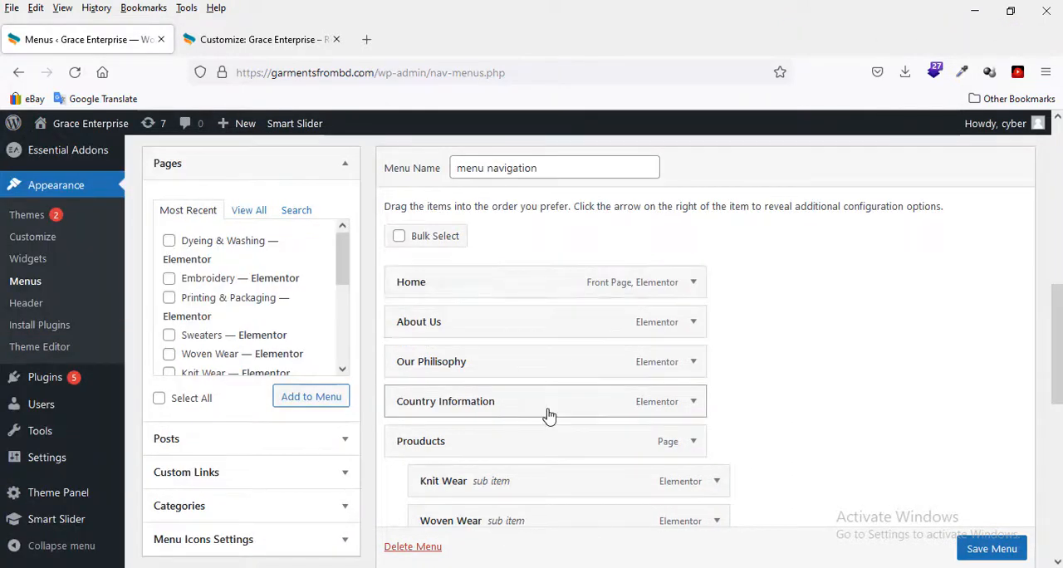
{"action": "scroll", "coordinate": [539, 408], "scroll_direction": "down", "scroll_amount": 1}
{"action": "scroll", "coordinate": [499, 349], "scroll_direction": "down", "scroll_amount": 1}
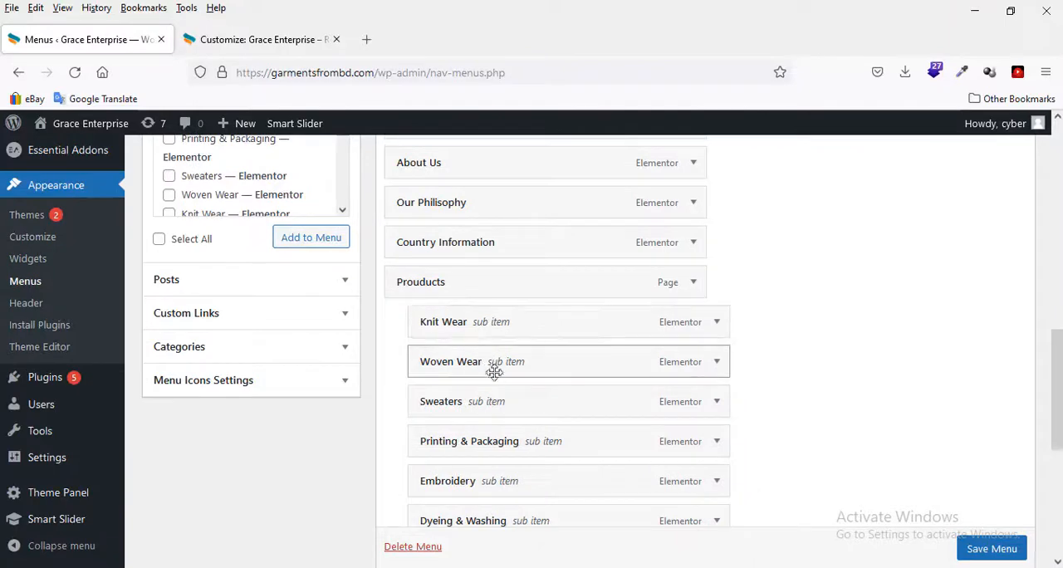
{"action": "scroll", "coordinate": [497, 390], "scroll_direction": "down", "scroll_amount": 2}
{"action": "scroll", "coordinate": [495, 315], "scroll_direction": "up", "scroll_amount": 1}
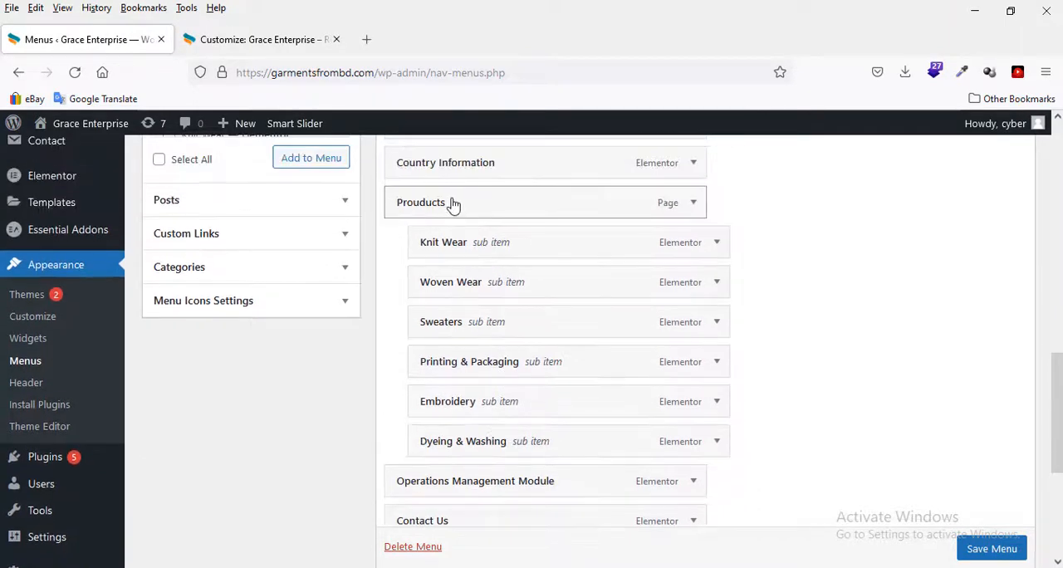
Step: Compare the Prouducts sub-items and the remaining menu entries with the navigation menu in the customizer preview, returning to the Menus page
{"action": "left_click", "coordinate": [274, 44]}
{"action": "mouse_move", "coordinate": [695, 242]}
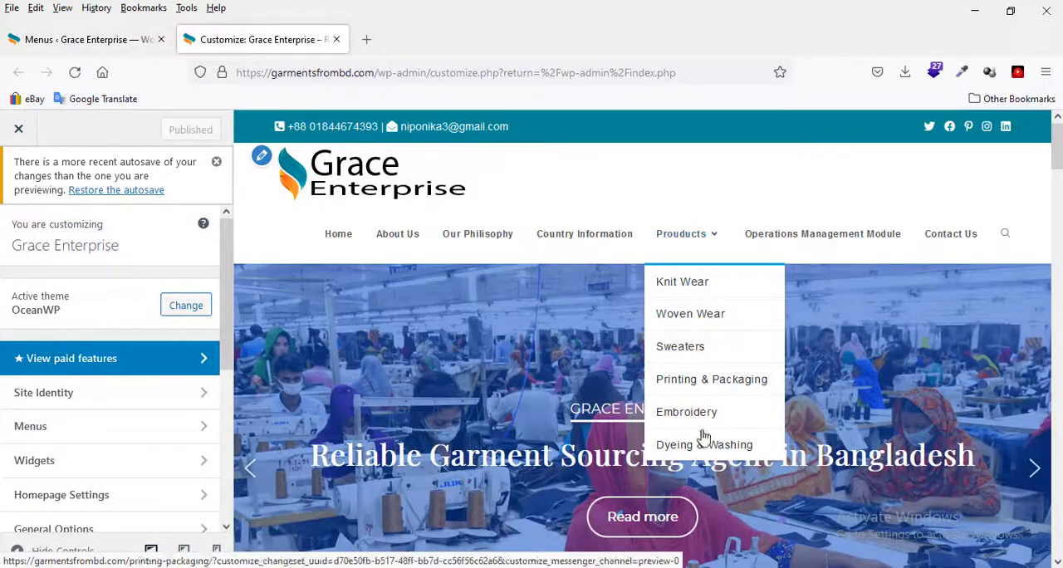
{"action": "left_click", "coordinate": [146, 39]}
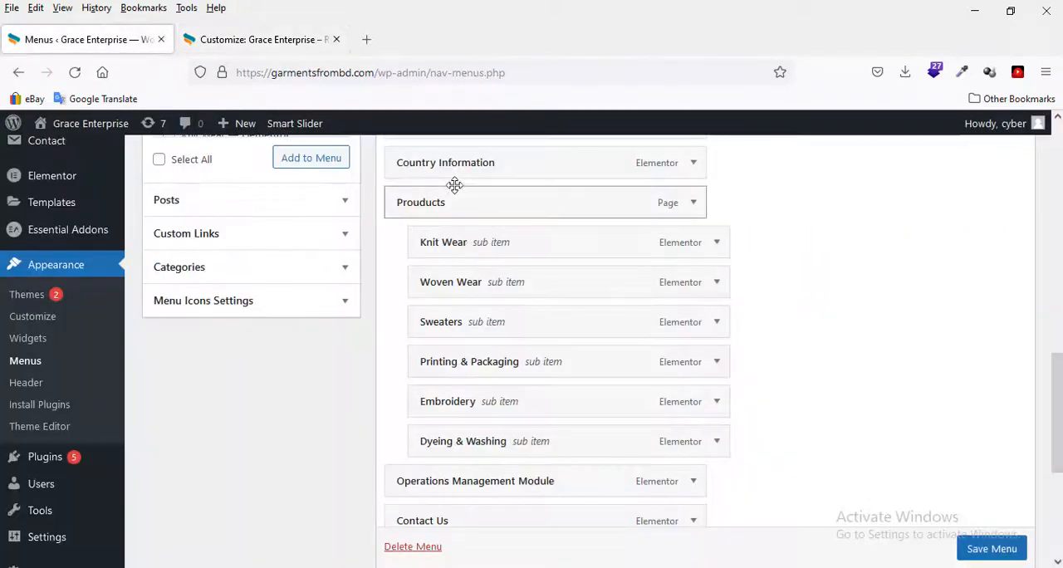
{"action": "scroll", "coordinate": [485, 431], "scroll_direction": "down", "scroll_amount": 2}
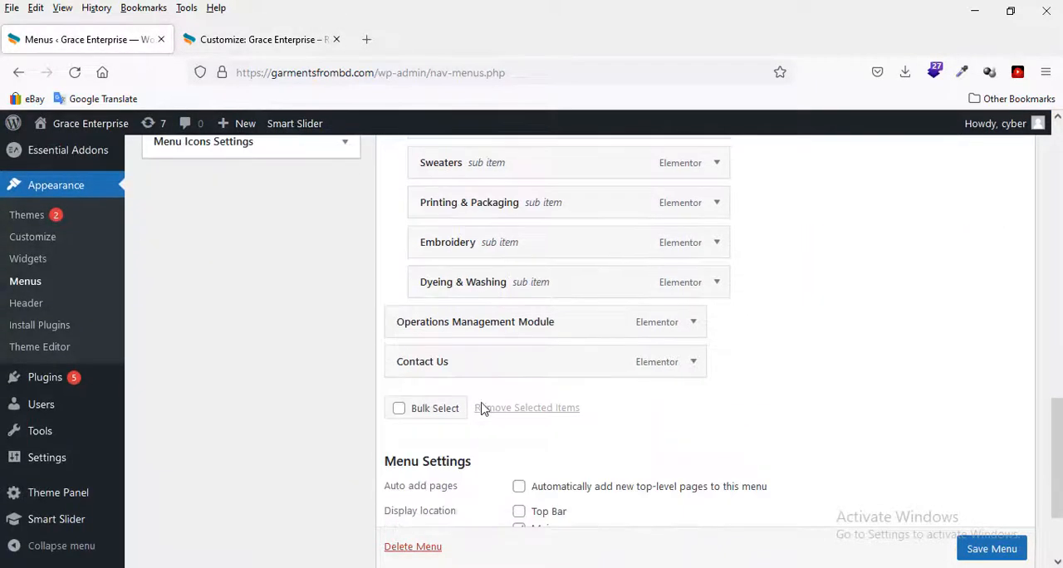
{"action": "left_click", "coordinate": [257, 39]}
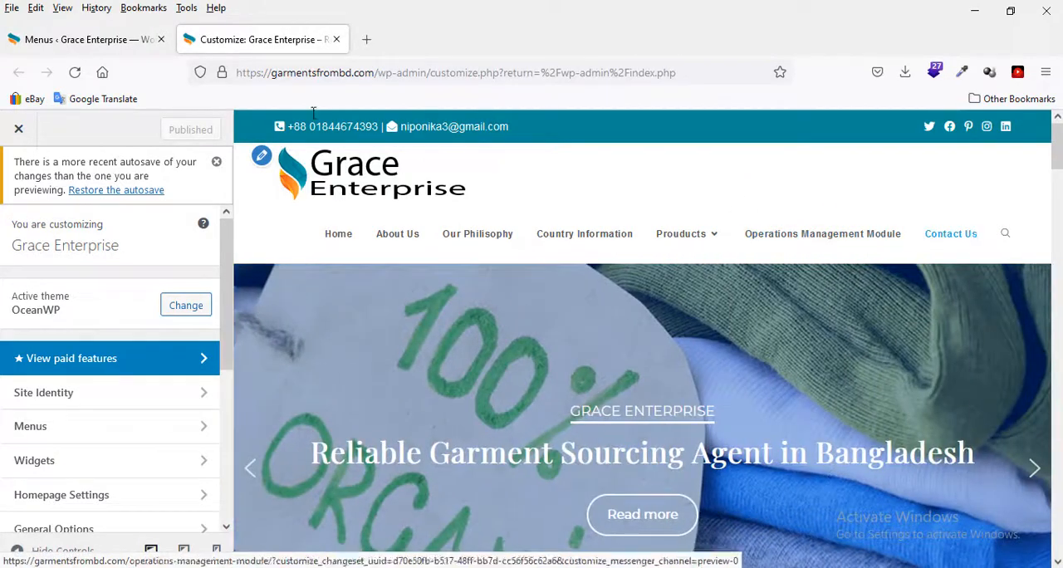
{"action": "left_click", "coordinate": [106, 40]}
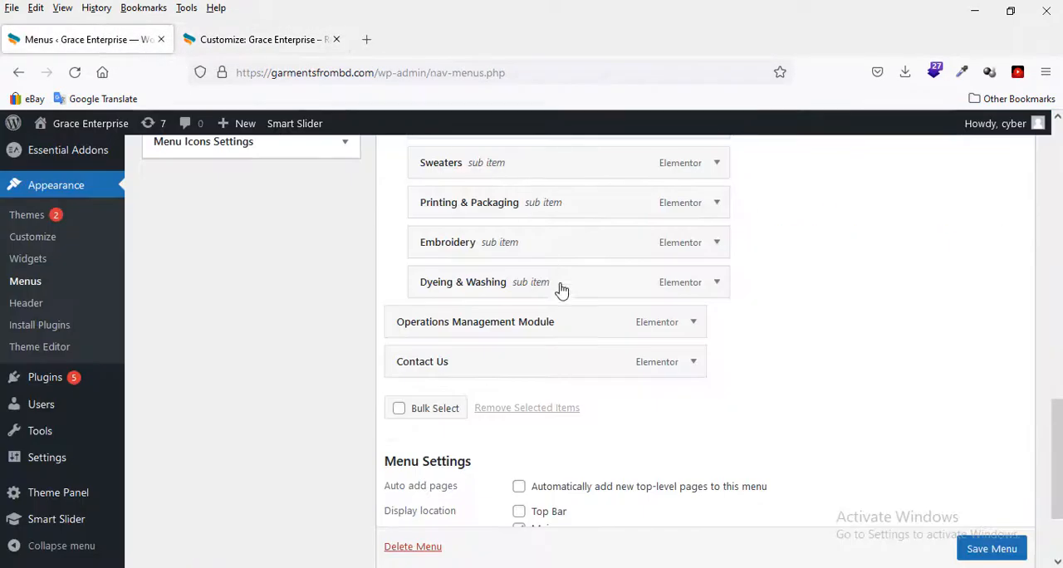
Step: Save the main navigation menu
{"action": "scroll", "coordinate": [563, 295], "scroll_direction": "down", "scroll_amount": 3}
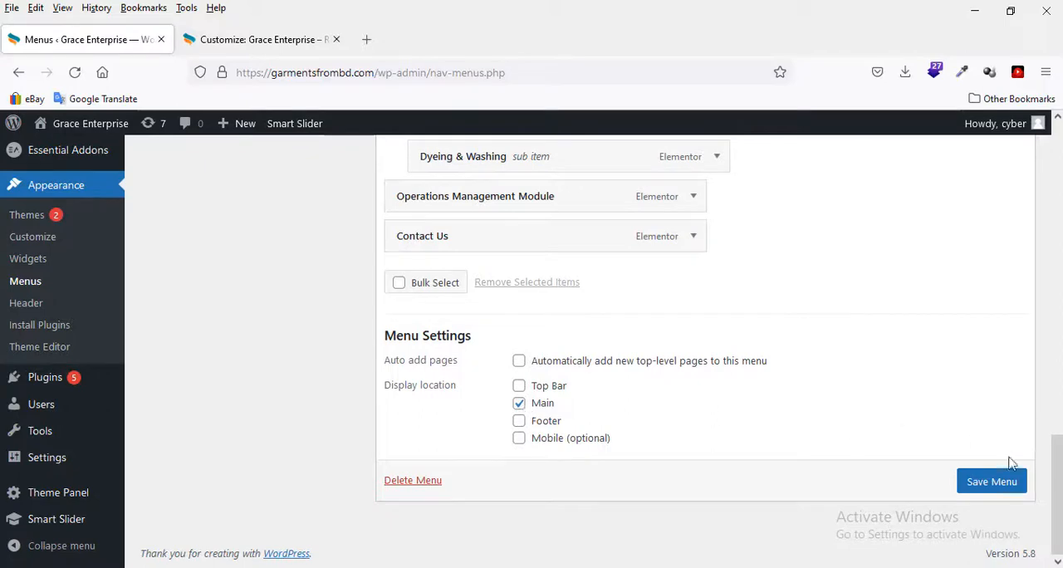
{"action": "left_click", "coordinate": [994, 490]}
{"action": "scroll", "coordinate": [973, 487], "scroll_direction": "up", "scroll_amount": 10}
{"action": "scroll", "coordinate": [583, 357], "scroll_direction": "up", "scroll_amount": 2}
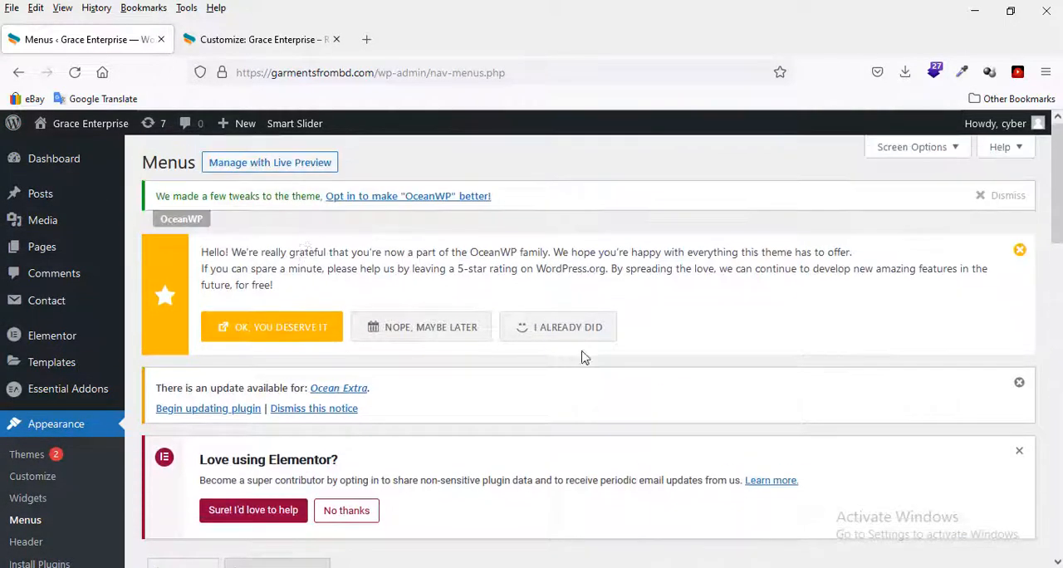
Step: Open the site's front-end page in a new browser tab and inspect the header navigation, including the Prouducts submenu and search icon
{"action": "mouse_move", "coordinate": [80, 133]}
{"action": "right_click", "coordinate": [65, 156]}
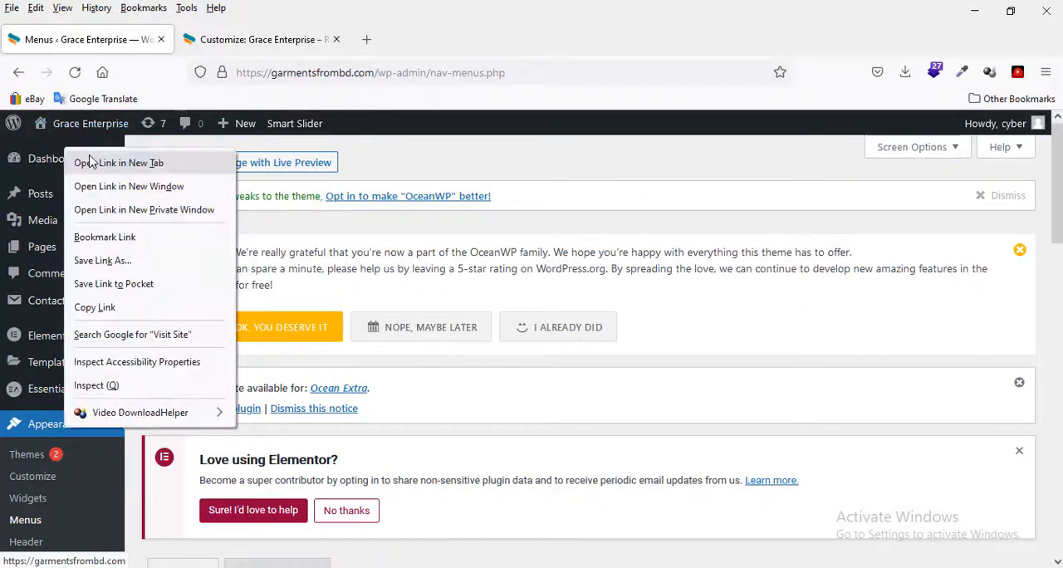
{"action": "left_click", "coordinate": [104, 162]}
{"action": "left_click", "coordinate": [212, 48]}
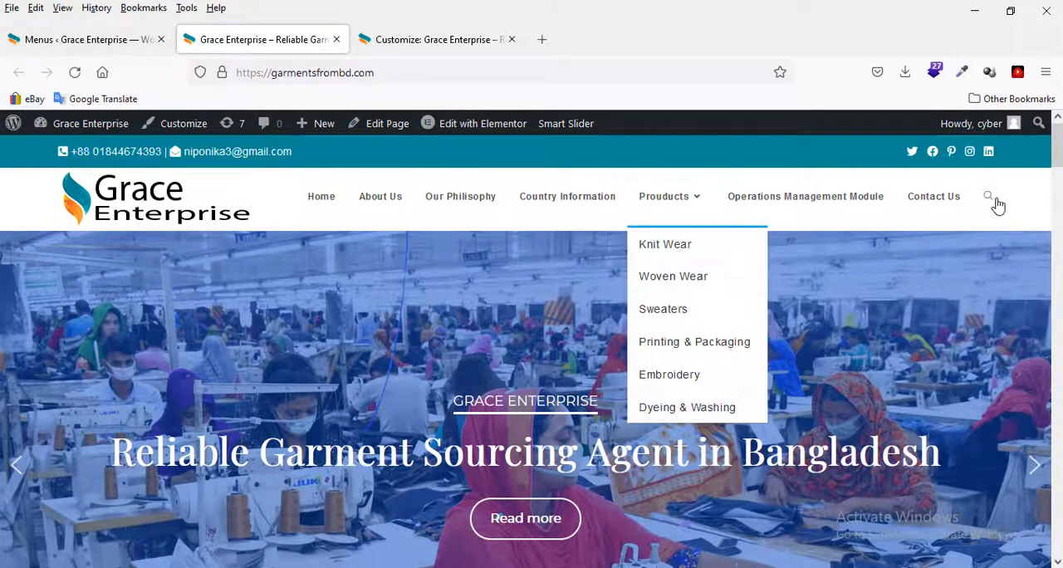
{"action": "mouse_move", "coordinate": [988, 201]}
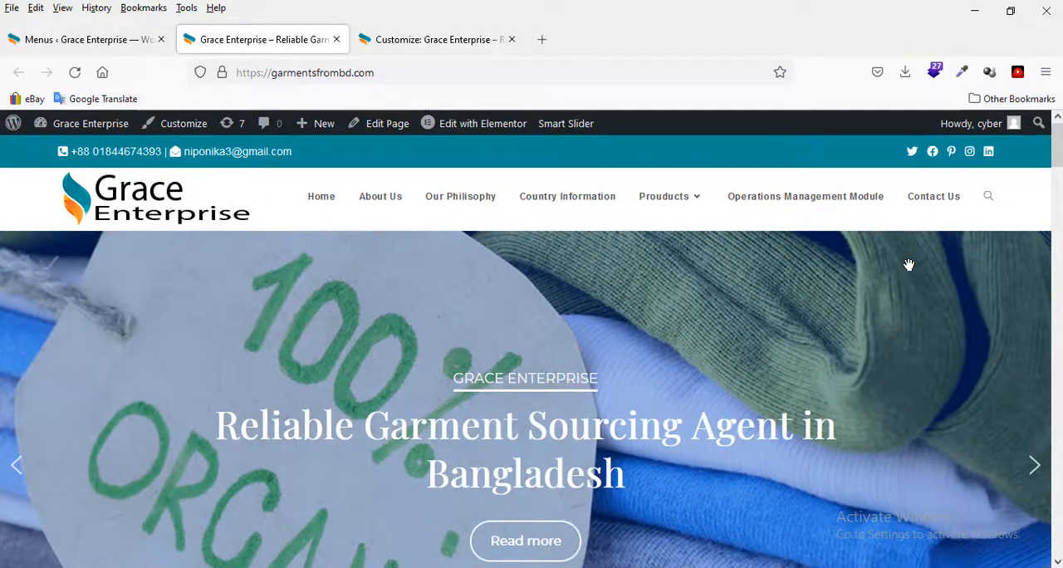
{"action": "mouse_move", "coordinate": [684, 218]}
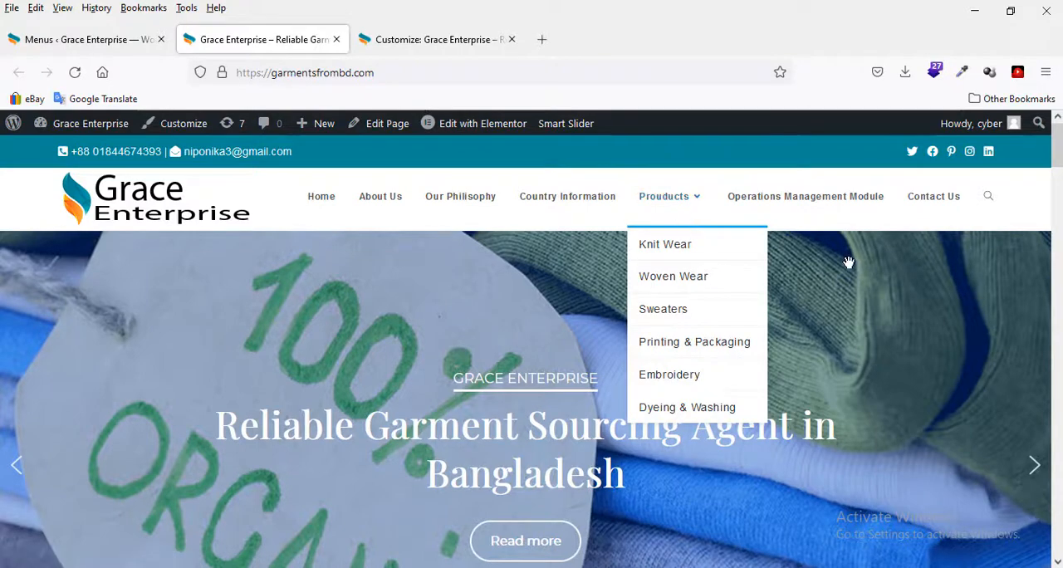